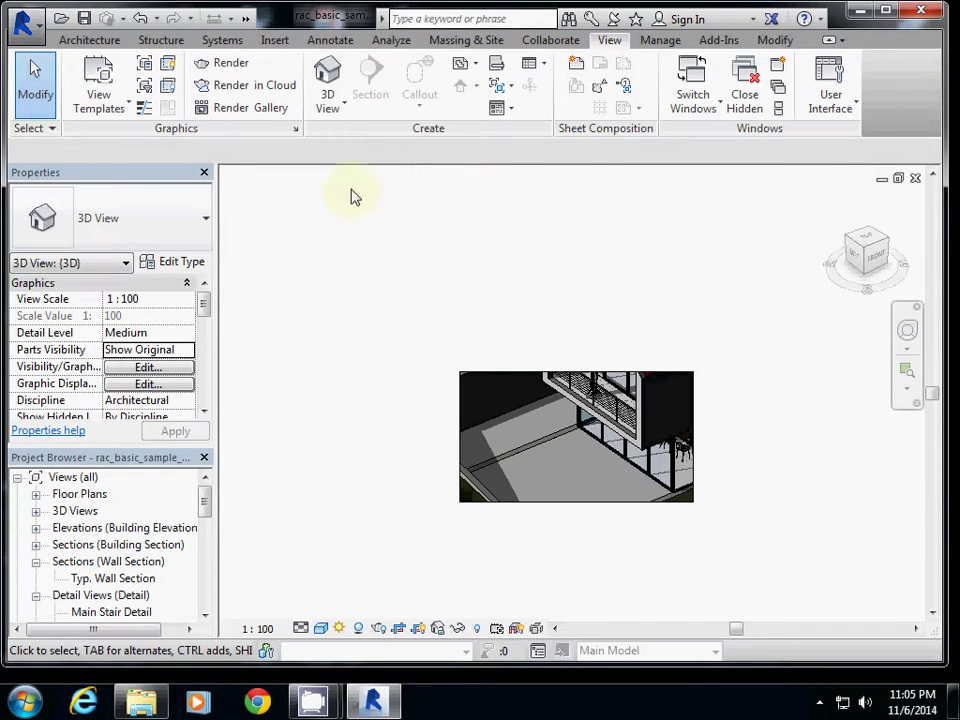
# Step: Open the default 3D view, turn off cropping, and orbit to see the whole site
pyautogui.click(330, 95)
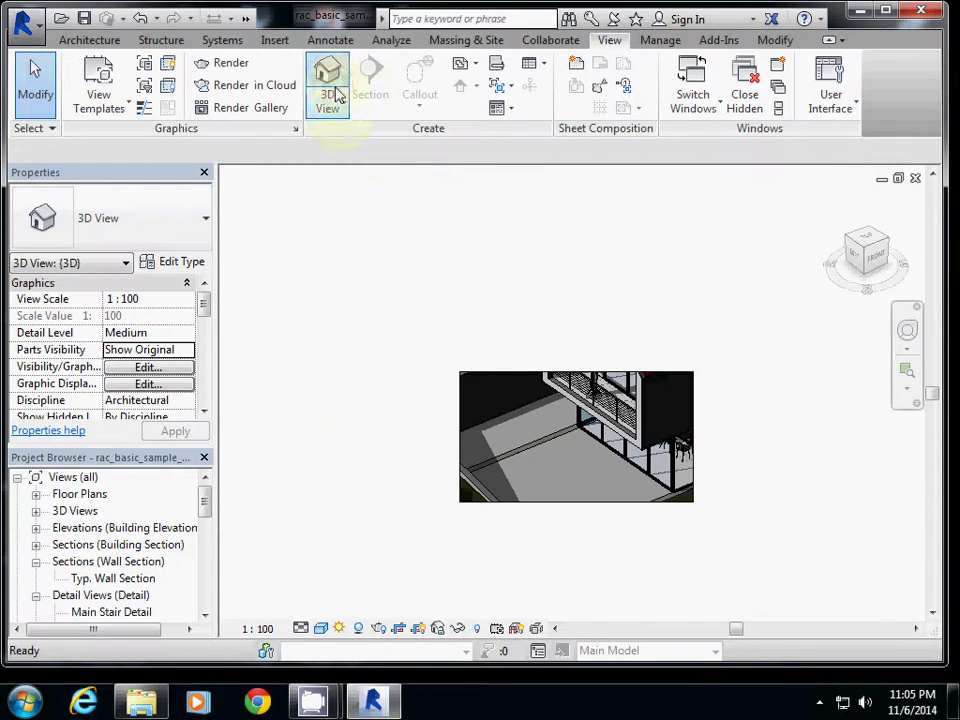
pyautogui.click(400, 632)
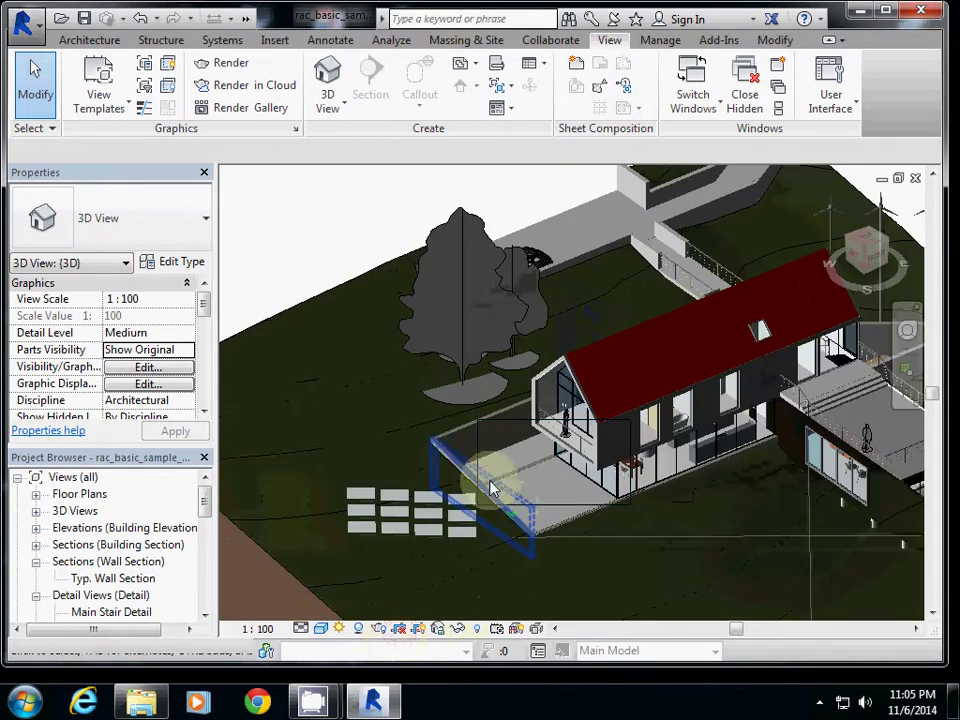
pyautogui.scroll(-5, 438, 448)
pyautogui.scroll(3, 435, 456)
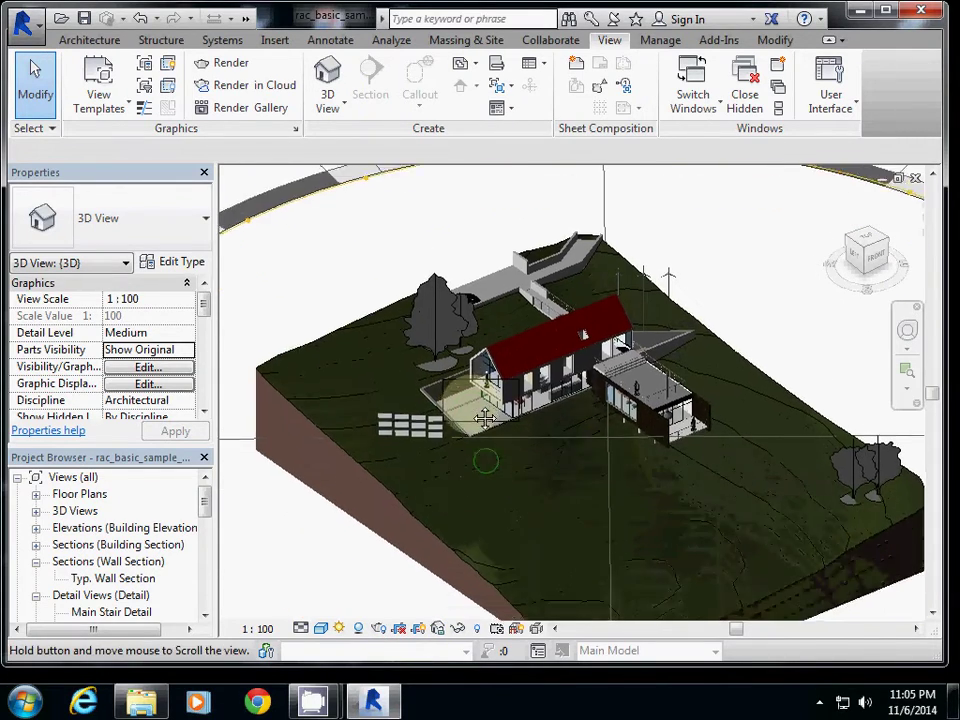
pyautogui.moveTo(481, 405); pyautogui.dragTo(473, 362, button='middle')
pyautogui.scroll(-2, 450, 413)
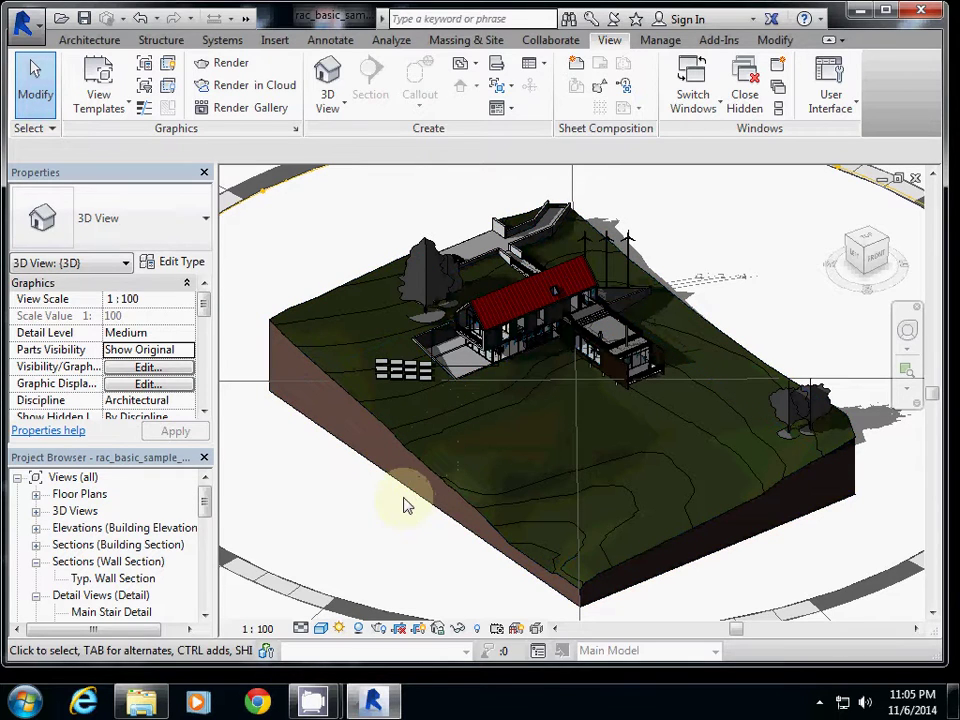
pyautogui.keyDown('shift'); pyautogui.moveTo(510, 471); pyautogui.dragTo(559, 386, button='middle'); pyautogui.keyUp('shift')
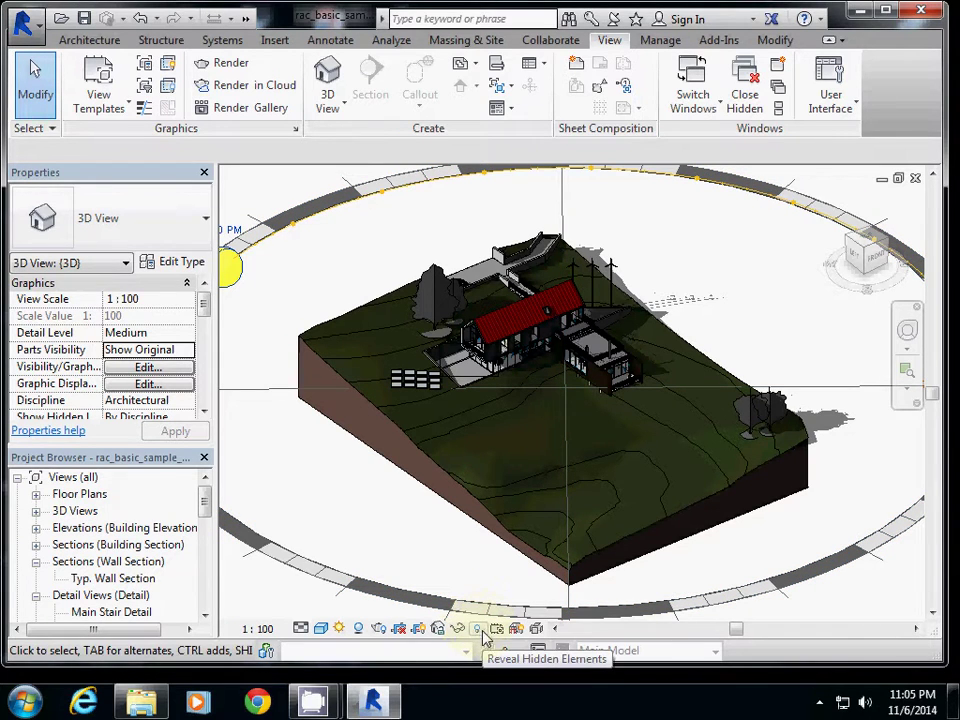
pyautogui.click(479, 631)
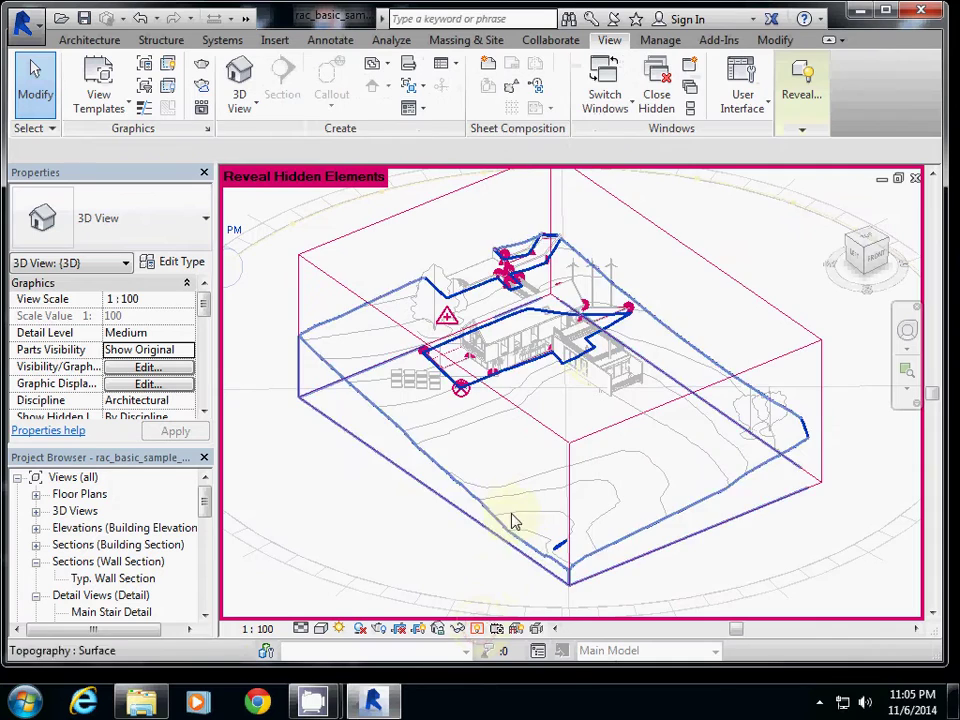
pyautogui.click(784, 352)
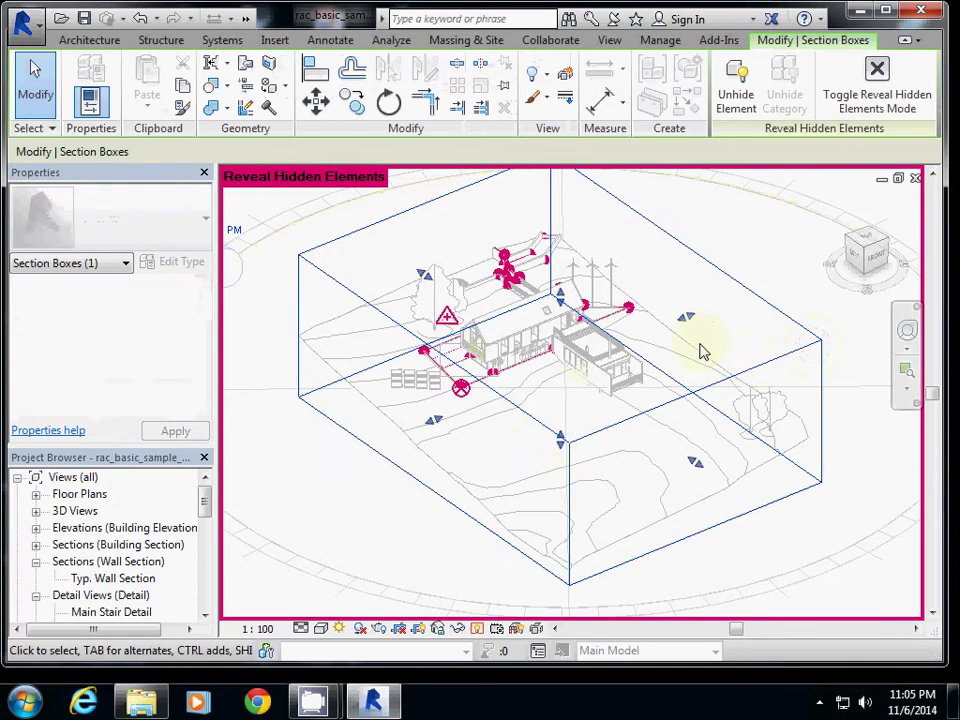
pyautogui.click(831, 326)
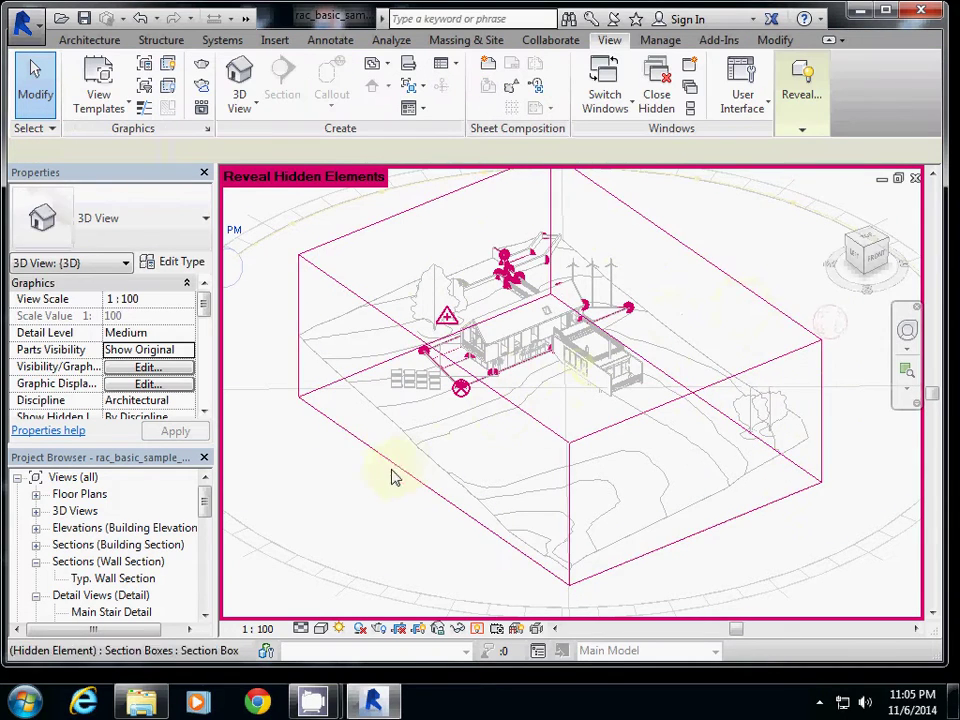
pyautogui.click(780, 322)
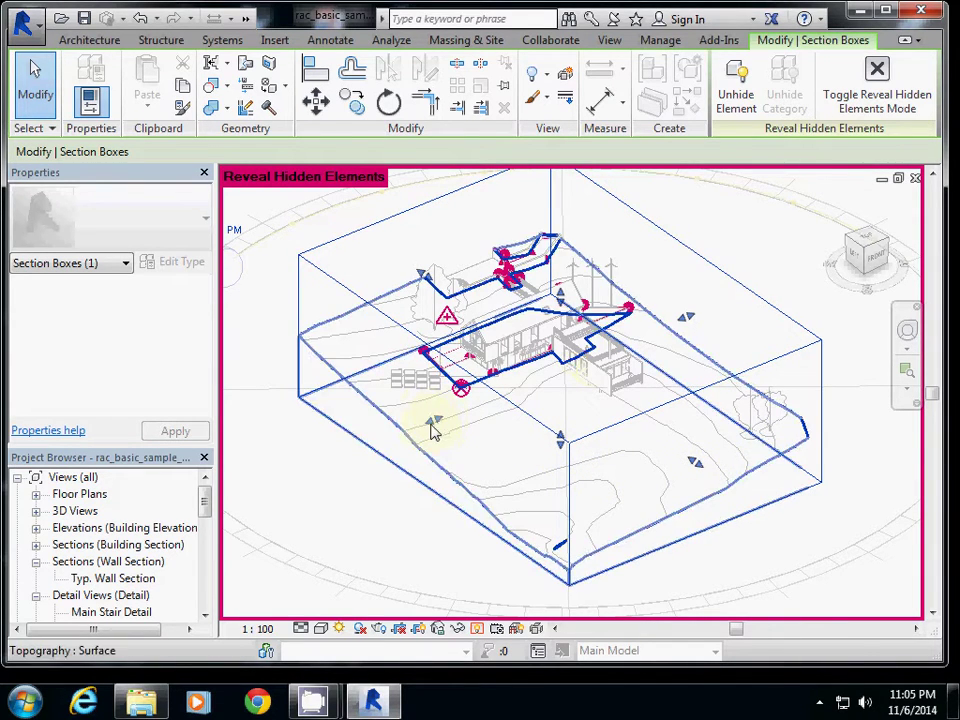
pyautogui.click(690, 467)
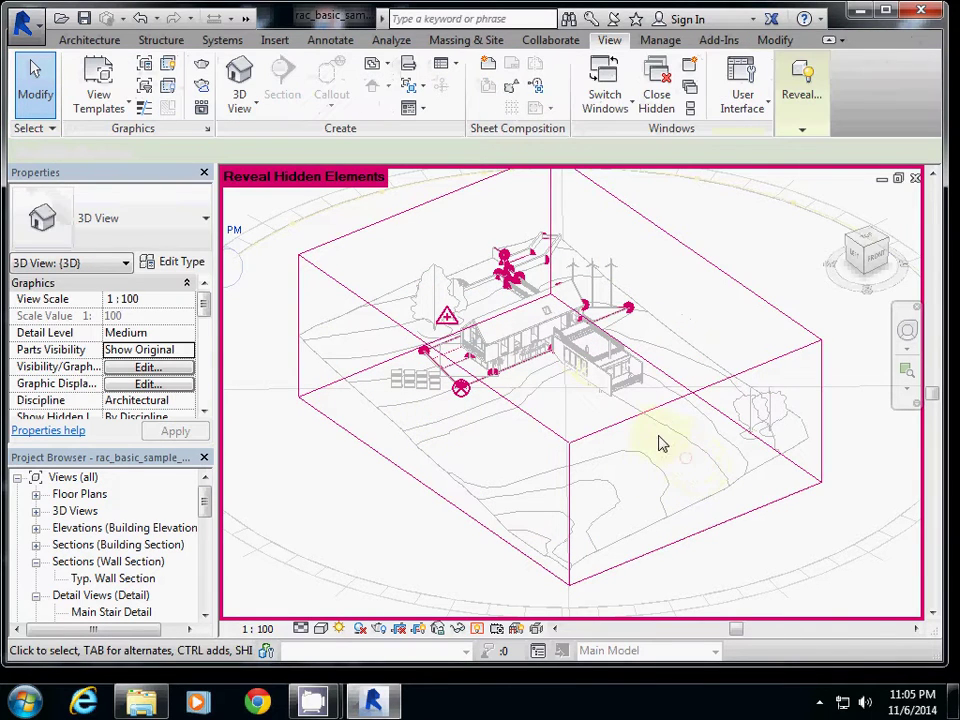
# Step: Select the section box and pull its front face in toward the house
pyautogui.click(623, 429)
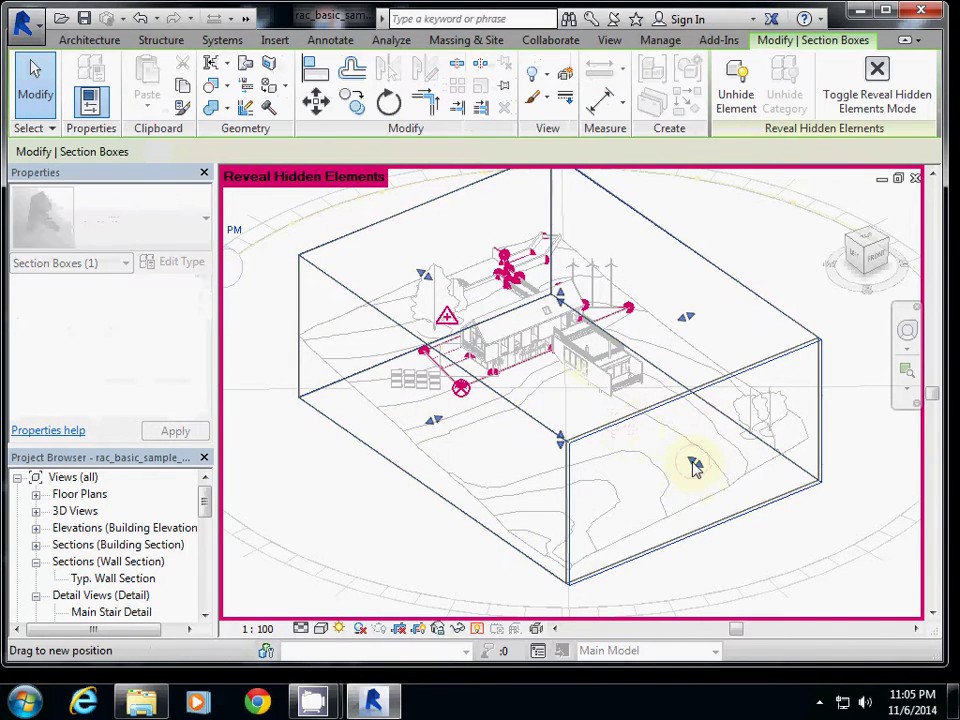
pyautogui.moveTo(695, 467); pyautogui.dragTo(536, 414)
pyautogui.scroll(4, 505, 366)
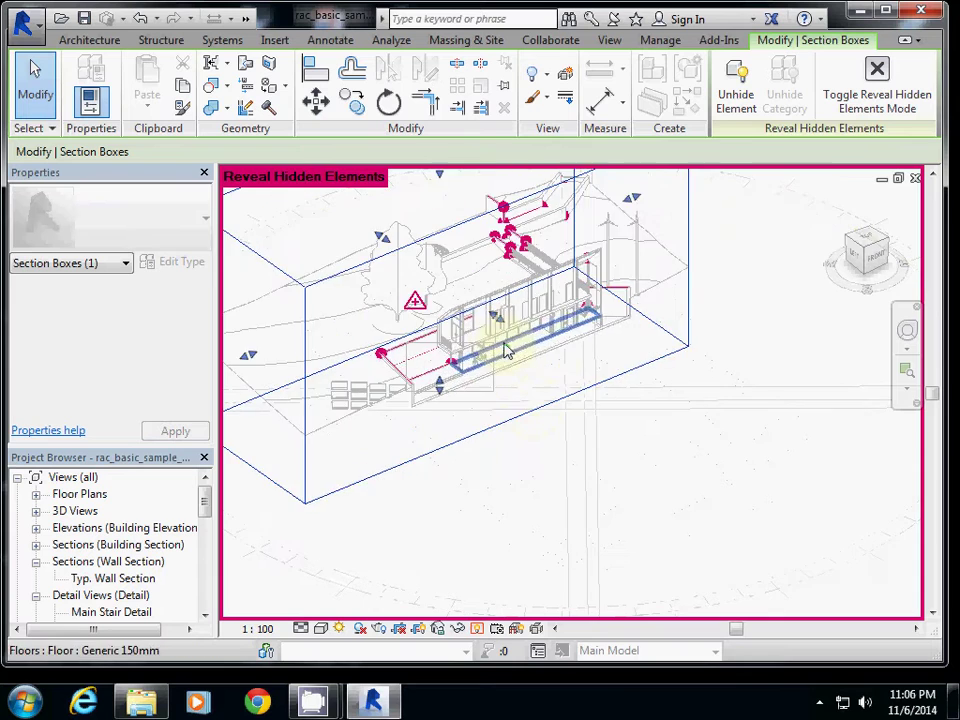
pyautogui.scroll(3, 486, 361)
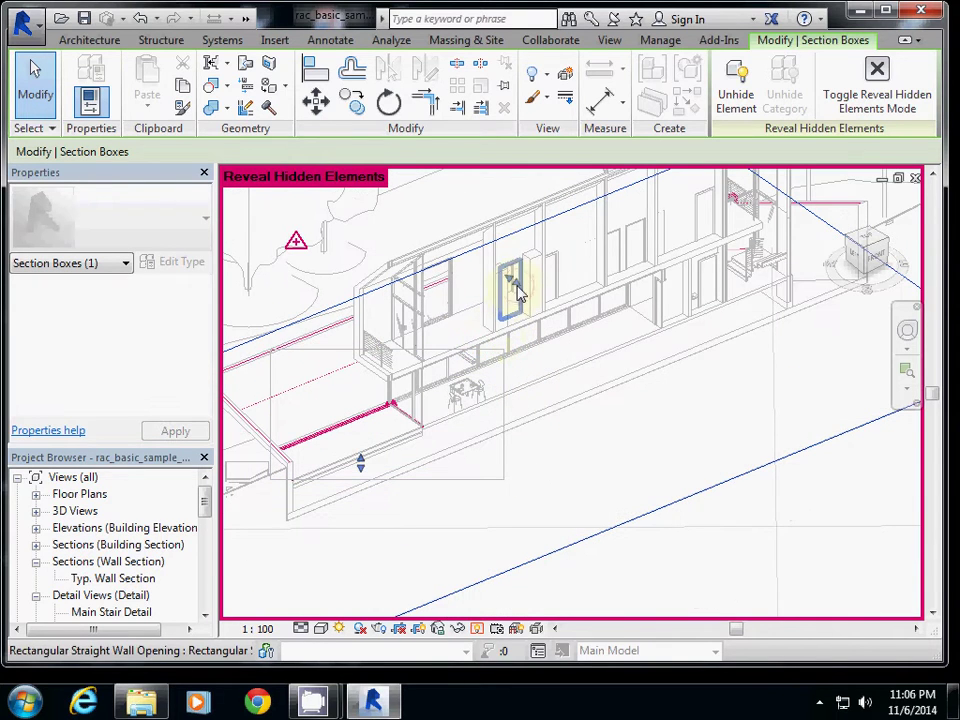
pyautogui.click(535, 311)
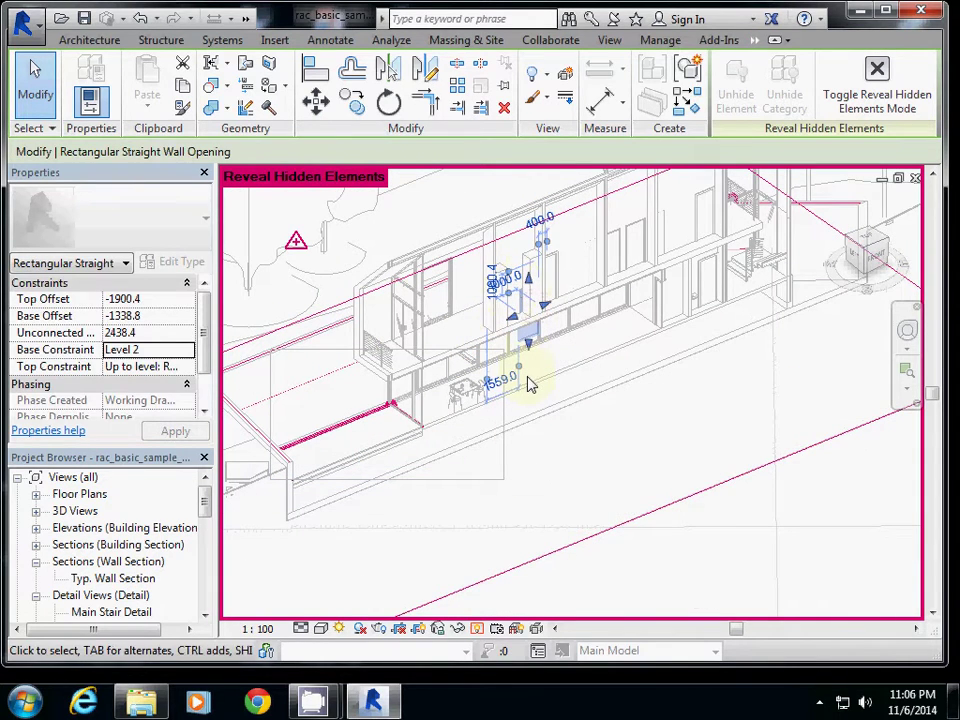
pyautogui.click(549, 409)
# Step: Orbit around the house and resize the section box's sides to fit the building
pyautogui.keyDown('shift'); pyautogui.moveTo(465, 431); pyautogui.dragTo(493, 375, button='middle'); pyautogui.keyUp('shift')
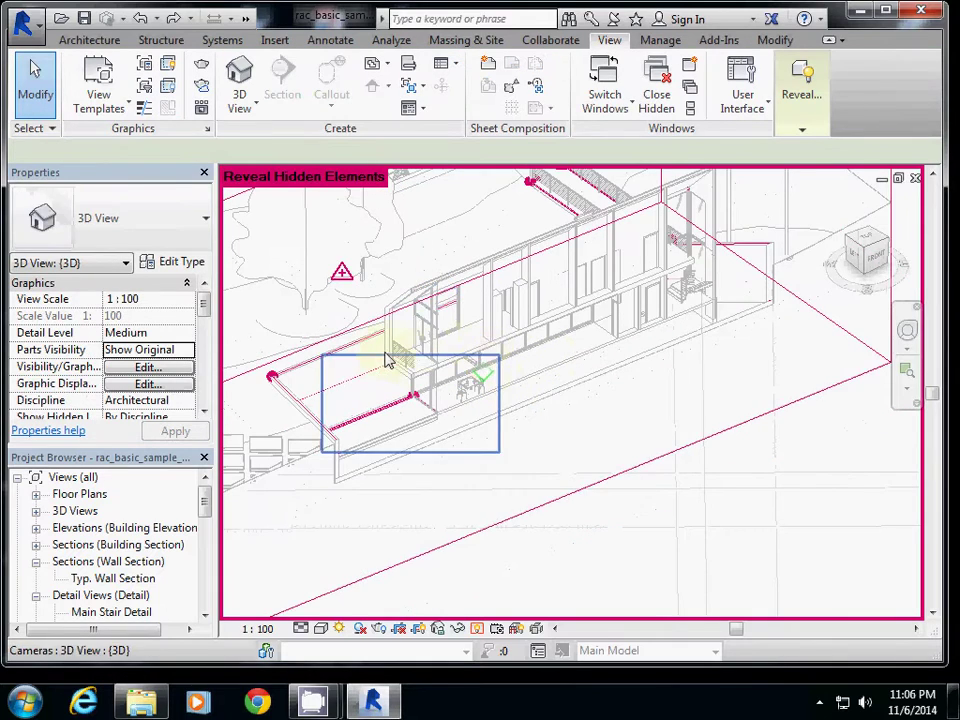
pyautogui.click(287, 364)
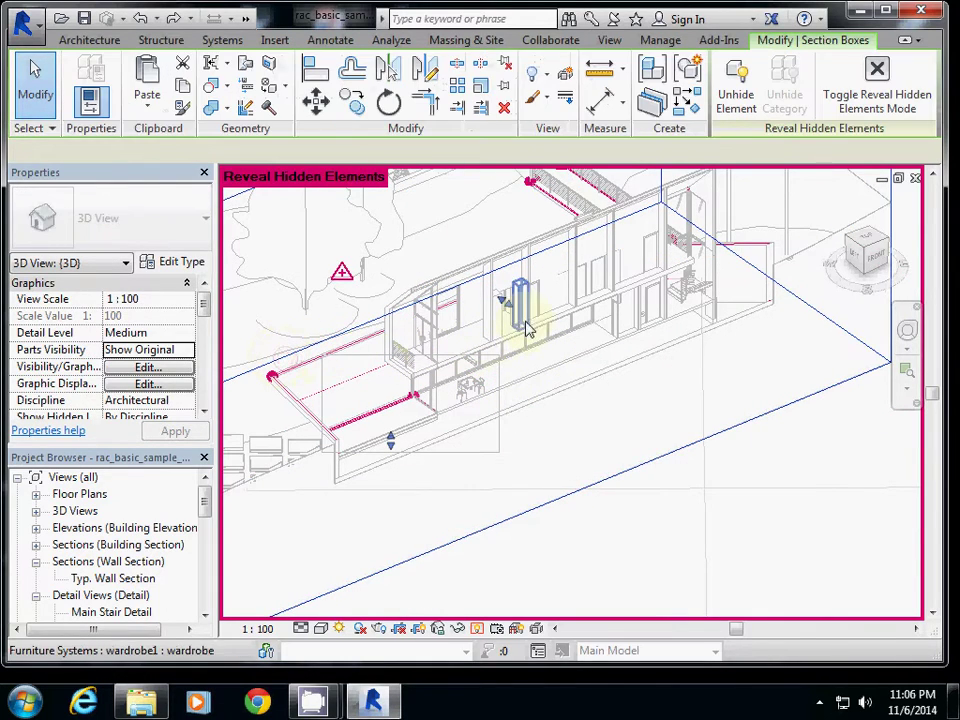
pyautogui.moveTo(508, 308); pyautogui.dragTo(533, 333)
pyautogui.scroll(-5, 535, 345)
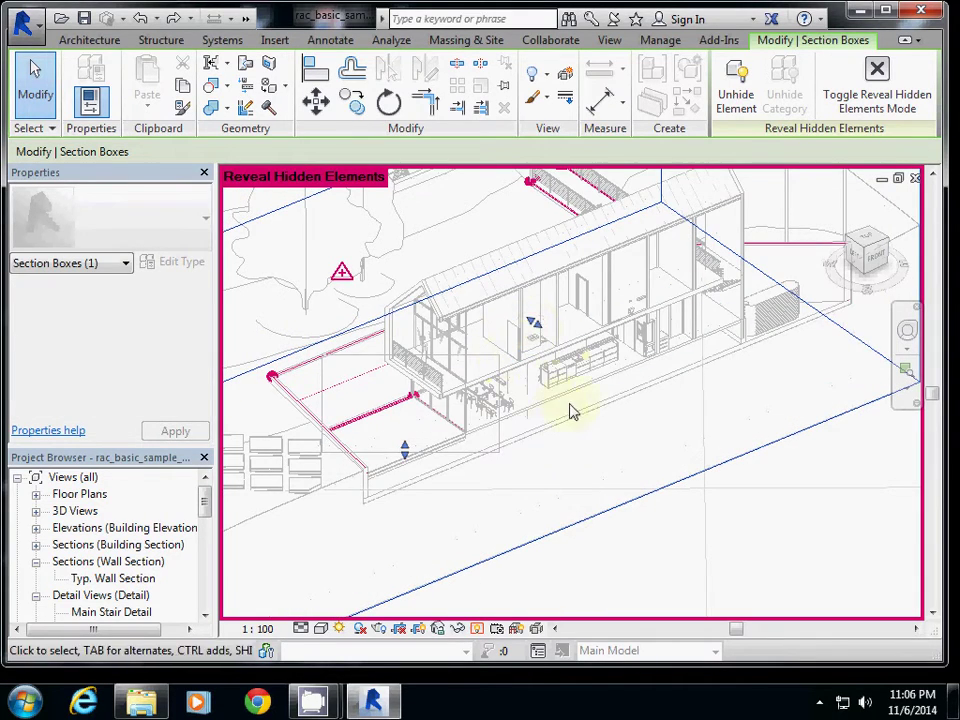
pyautogui.moveTo(535, 365); pyautogui.dragTo(595, 395, button='middle')
pyautogui.moveTo(348, 432); pyautogui.dragTo(542, 400)
pyautogui.scroll(3, 530, 410)
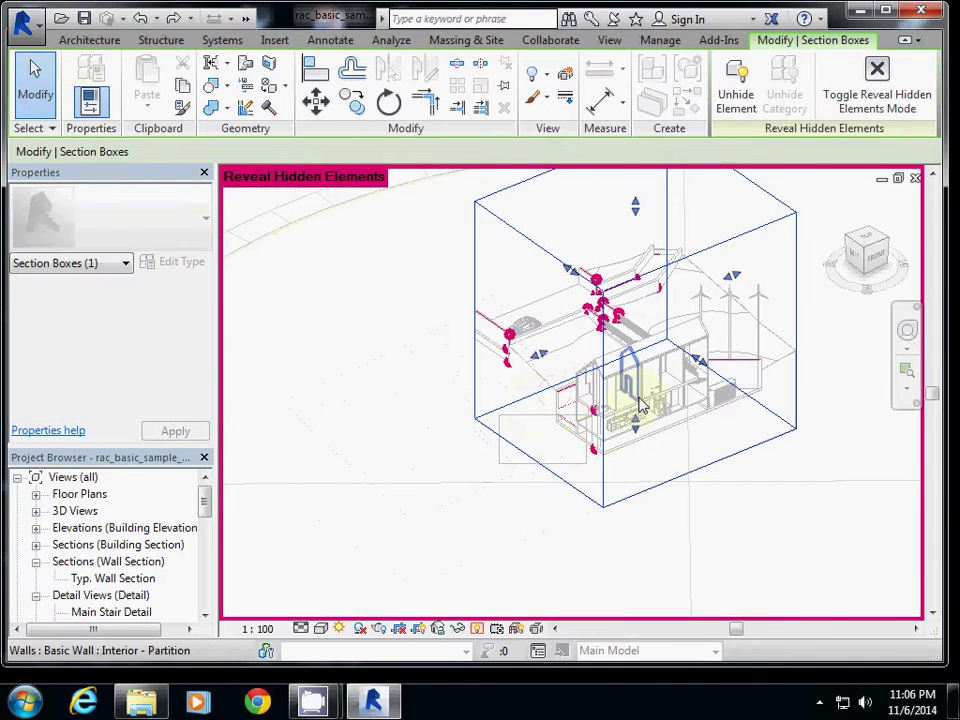
pyautogui.scroll(-2, 500, 360)
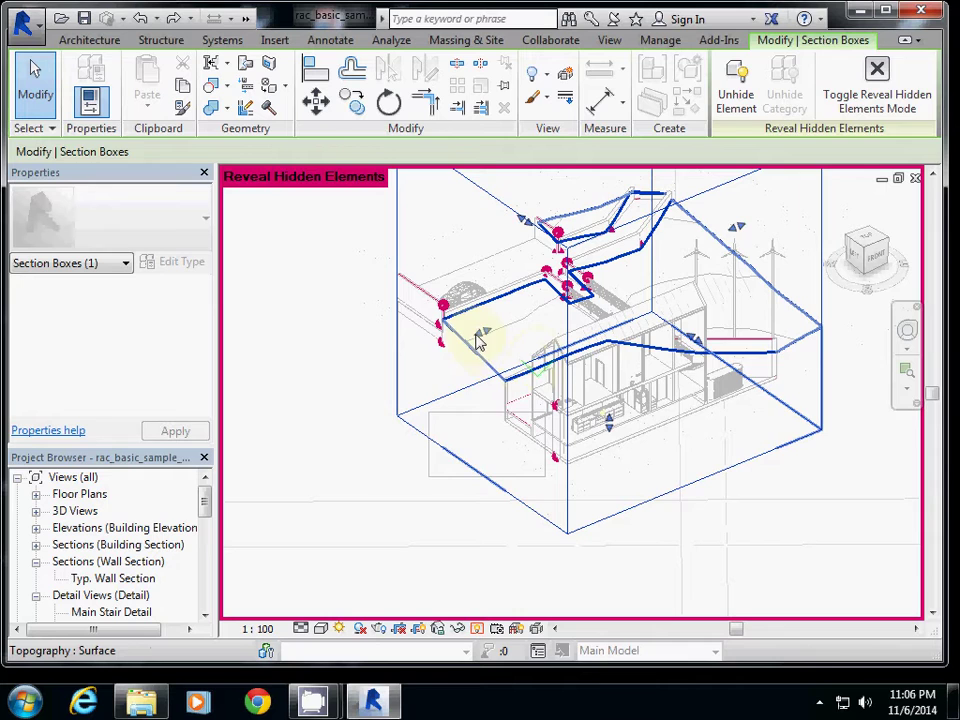
pyautogui.moveTo(450, 340); pyautogui.dragTo(386, 381)
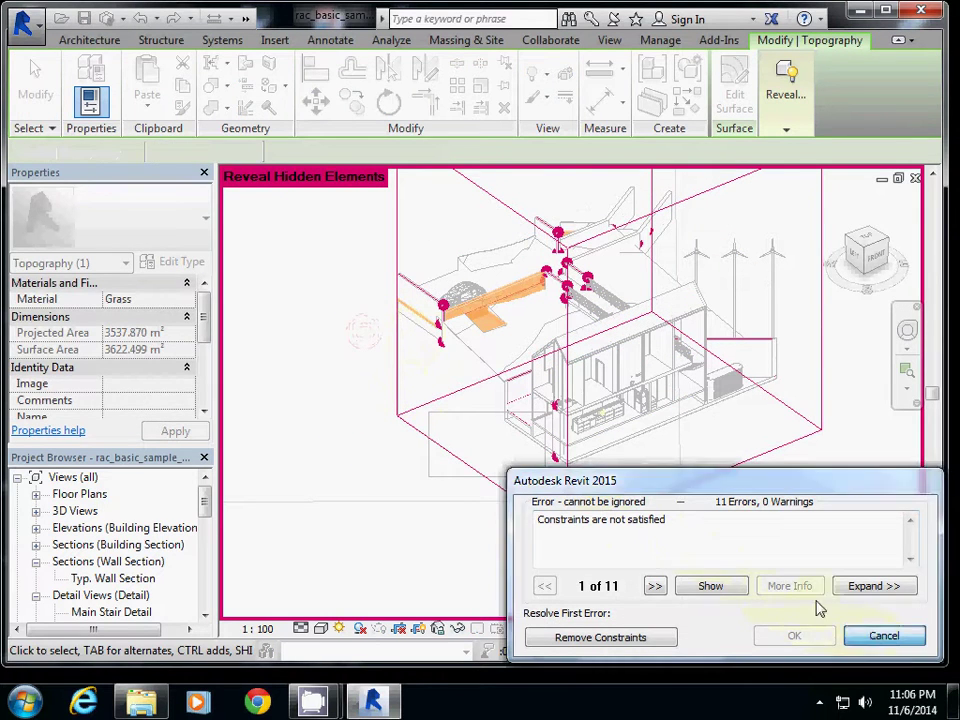
# Step: Cancel the constraints error and extend the section box to include the tree
pyautogui.click(884, 636)
pyautogui.click(401, 240)
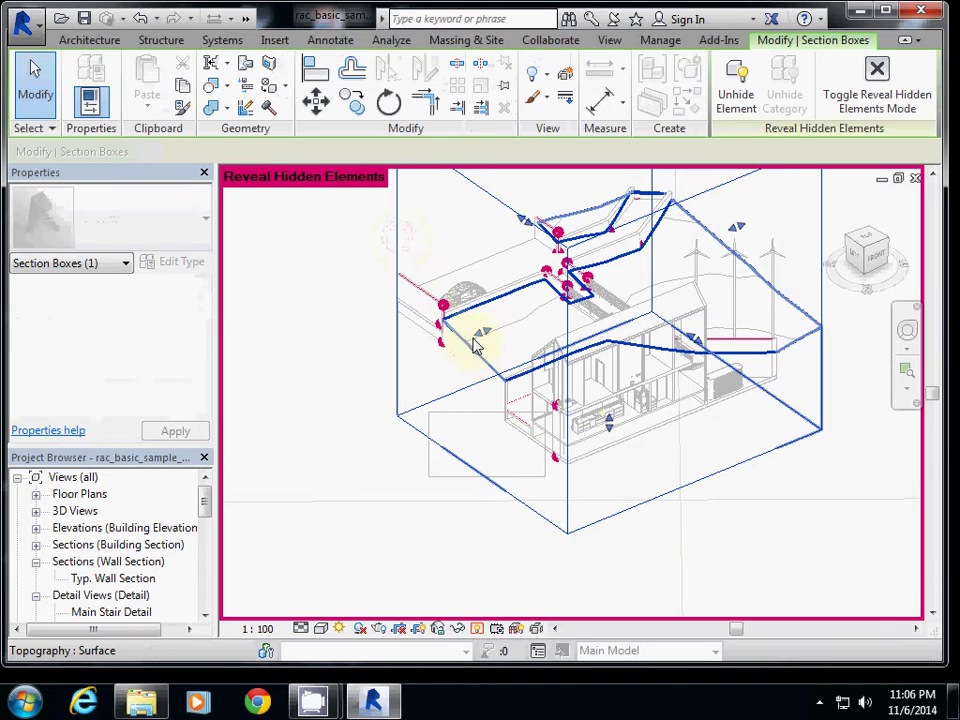
pyautogui.moveTo(480, 340); pyautogui.dragTo(324, 388)
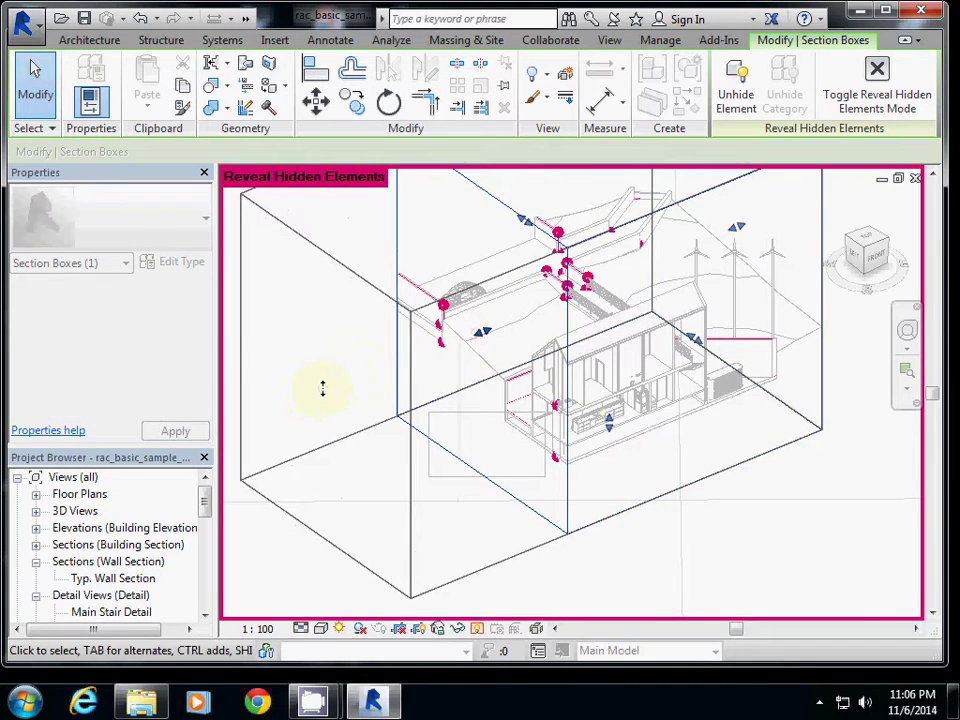
pyautogui.scroll(-1, 625, 278)
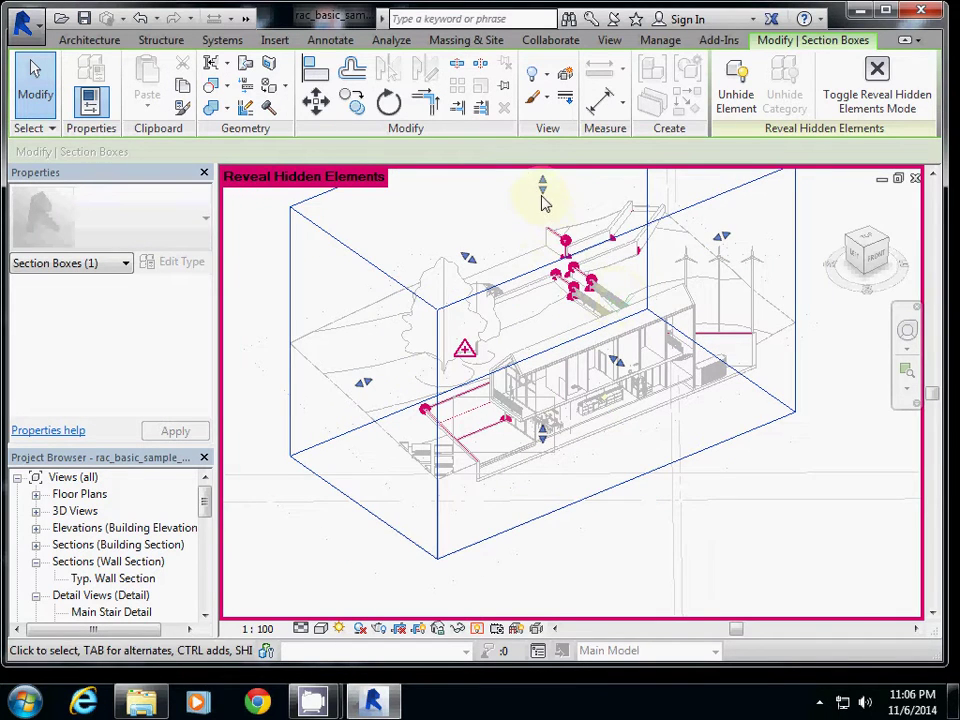
pyautogui.click(544, 198)
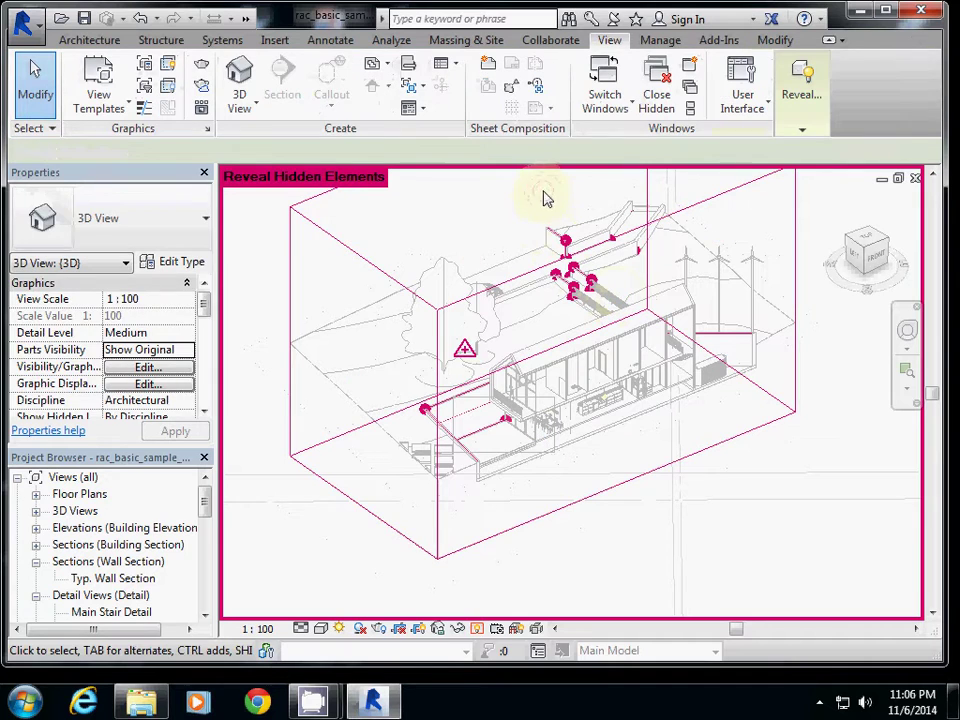
# Step: Drag the section box's top grip down so it slices through the house, then deselect
pyautogui.click(343, 243)
pyautogui.click(544, 198)
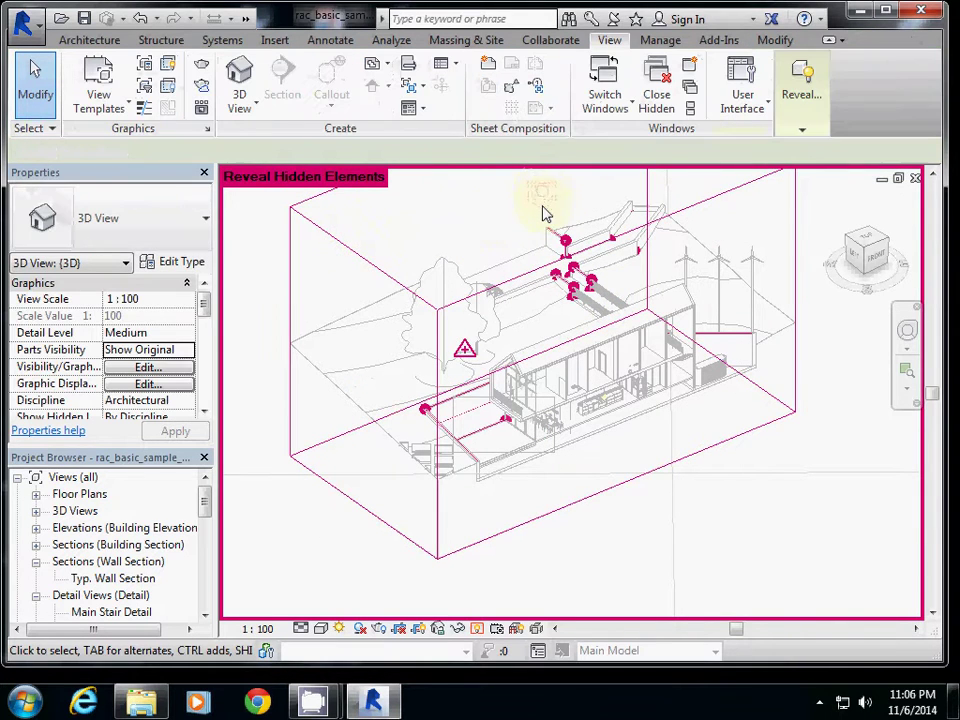
pyautogui.click(364, 266)
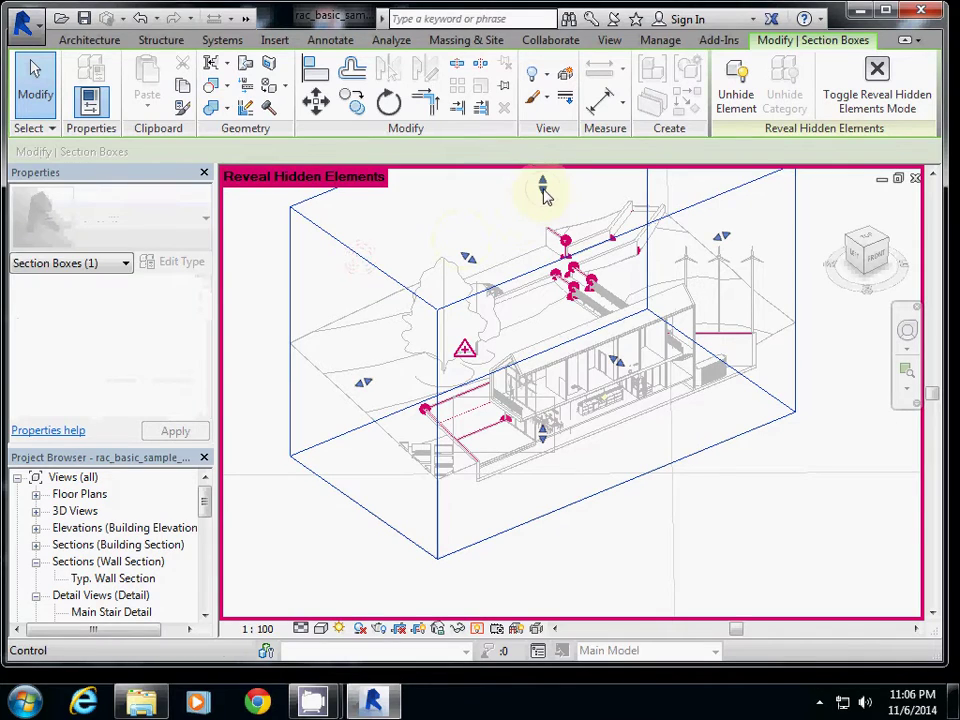
pyautogui.moveTo(542, 188); pyautogui.dragTo(540, 326)
pyautogui.scroll(3, 572, 391)
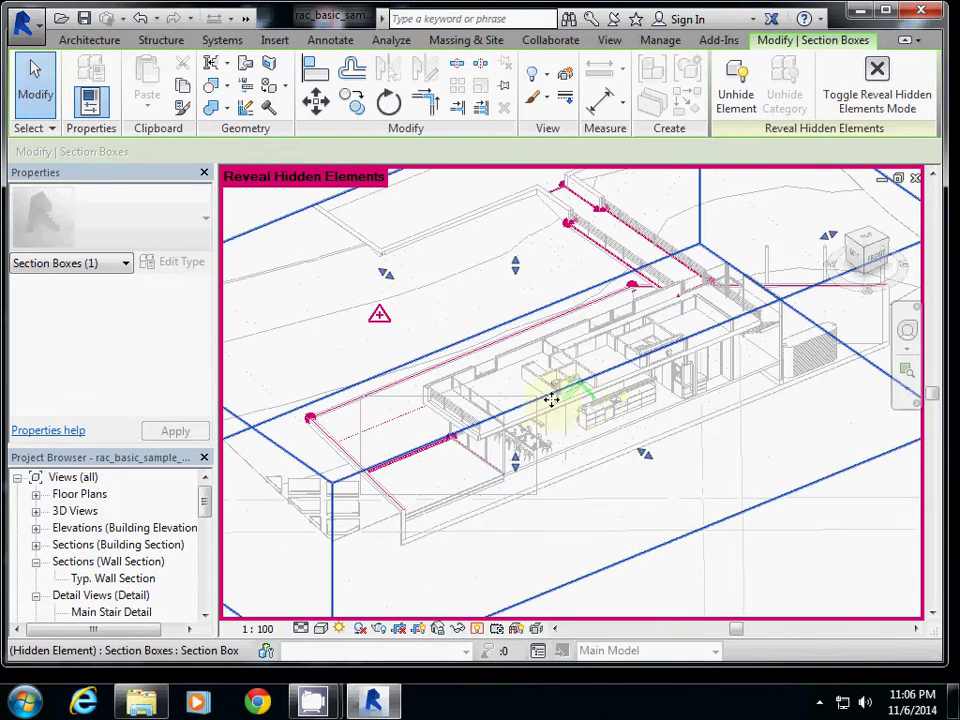
pyautogui.click(522, 293)
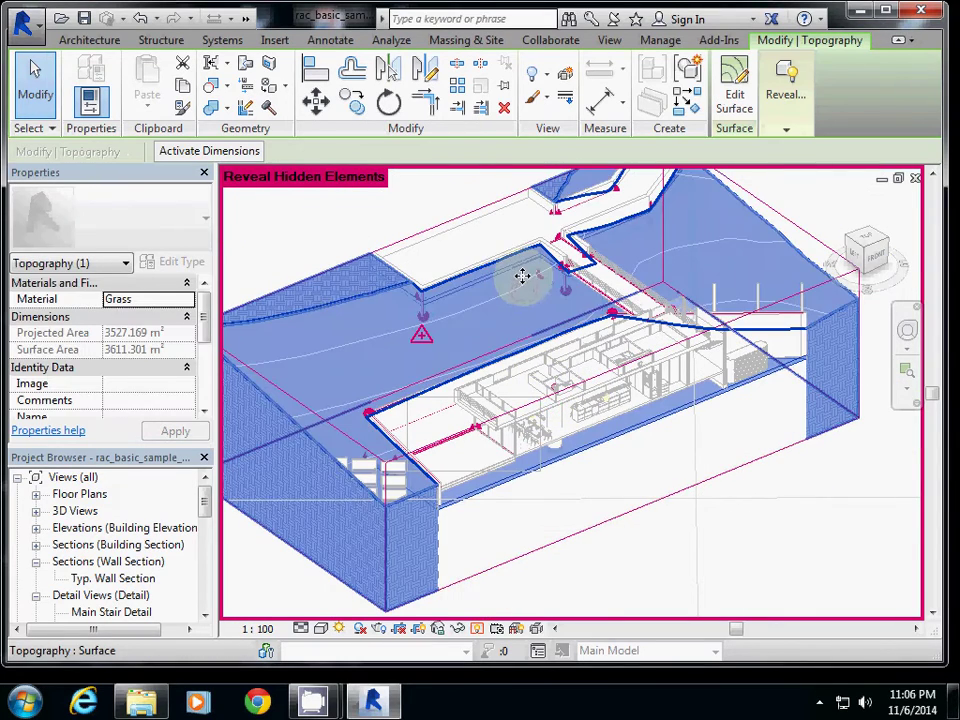
pyautogui.scroll(-2, 480, 328)
pyautogui.press('Escape')
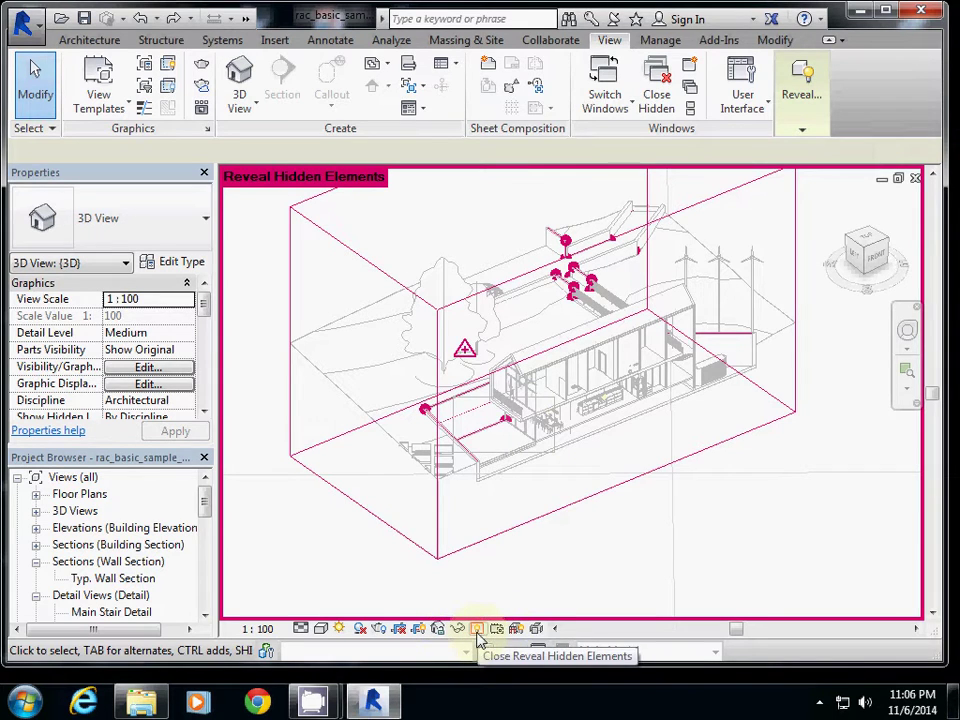
# Step: Exit reveal-hidden mode, pan the cut-open house back into view, and open the sun settings
pyautogui.click(478, 638)
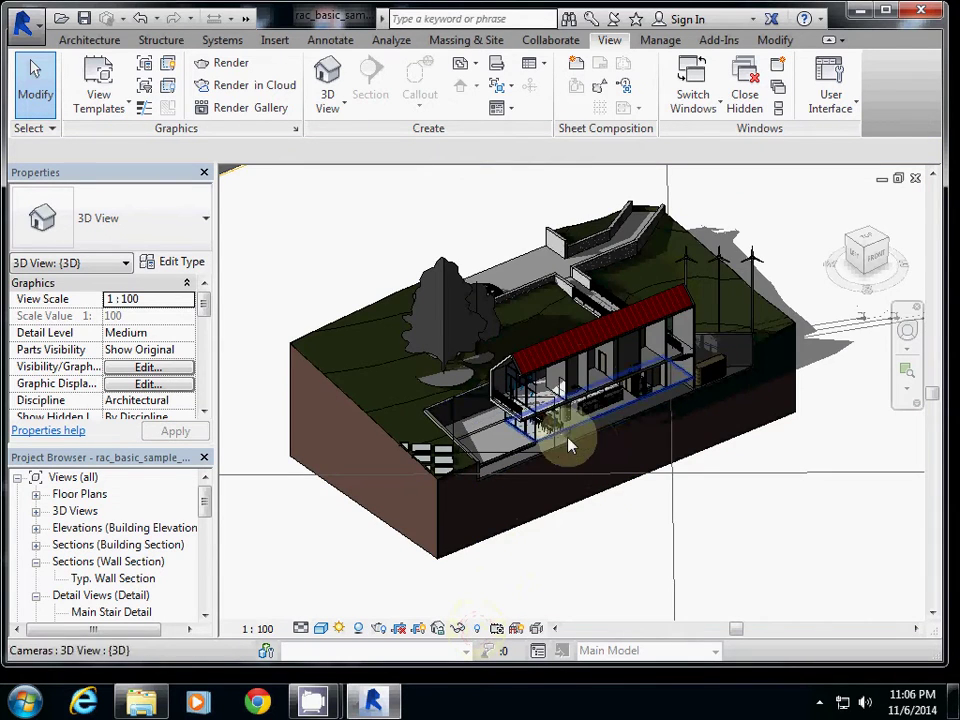
pyautogui.moveTo(561, 444); pyautogui.dragTo(573, 488, button='middle')
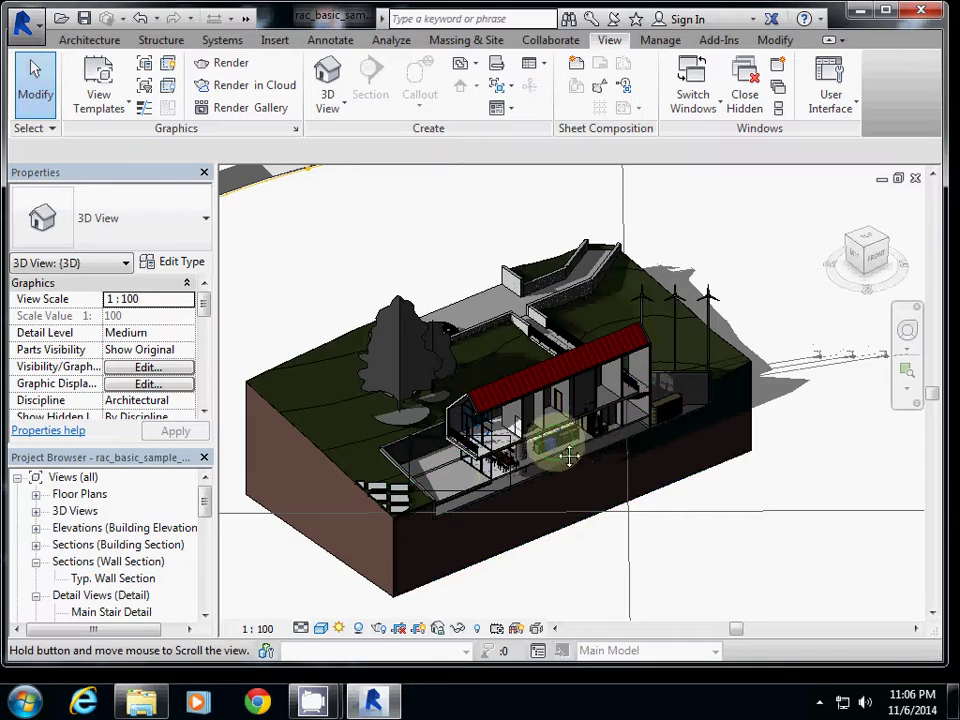
pyautogui.moveTo(553, 444); pyautogui.dragTo(641, 450, button='middle')
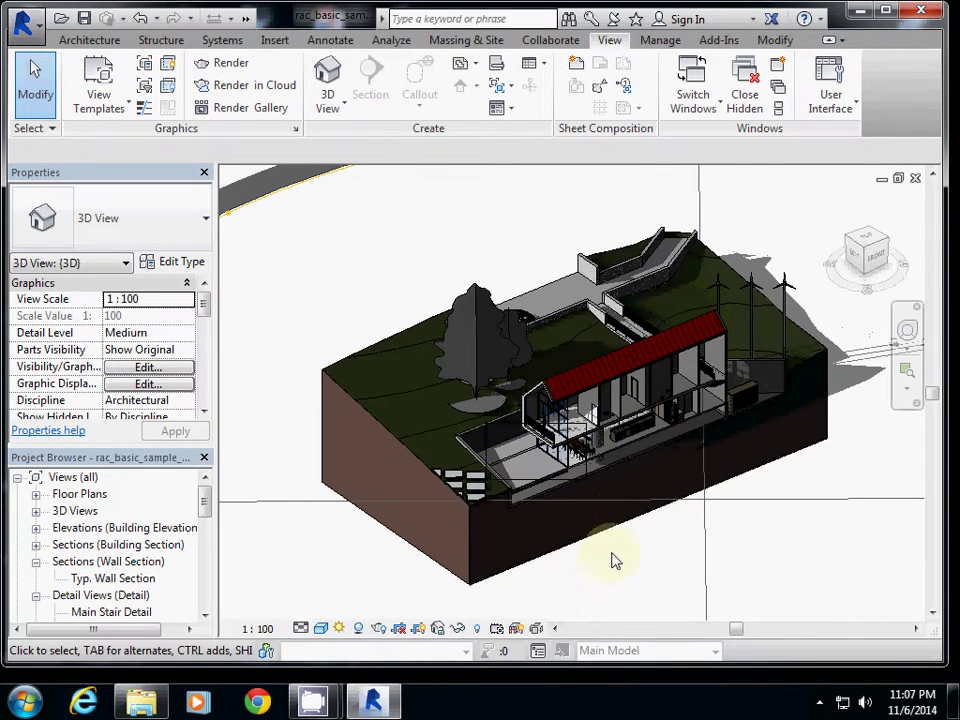
pyautogui.moveTo(583, 445); pyautogui.dragTo(555, 442, button='middle')
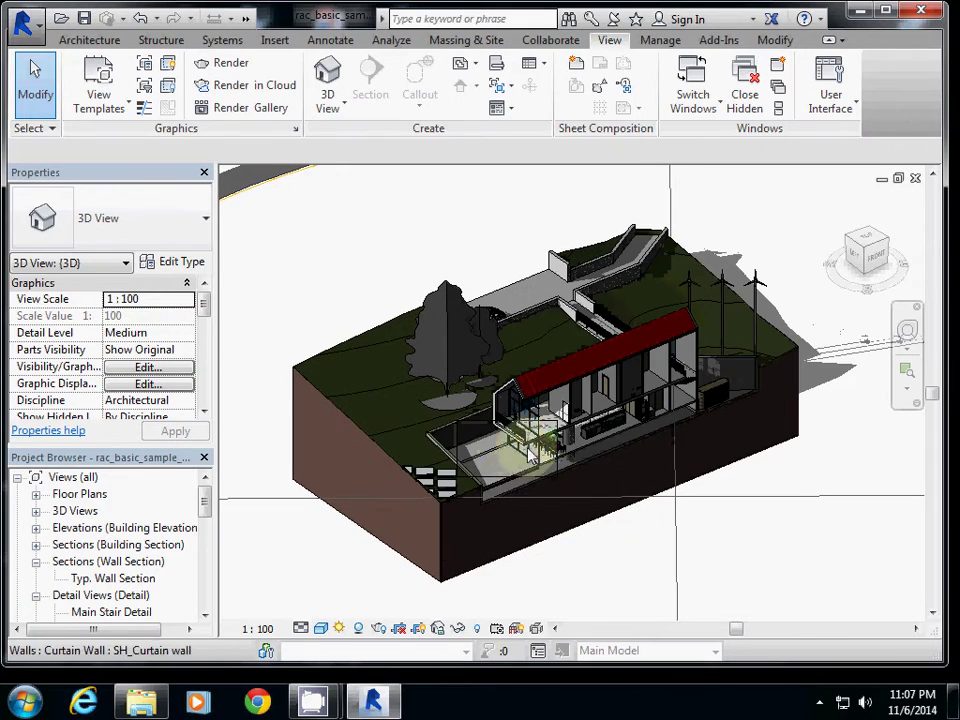
pyautogui.click(340, 629)
pyautogui.click(385, 563)
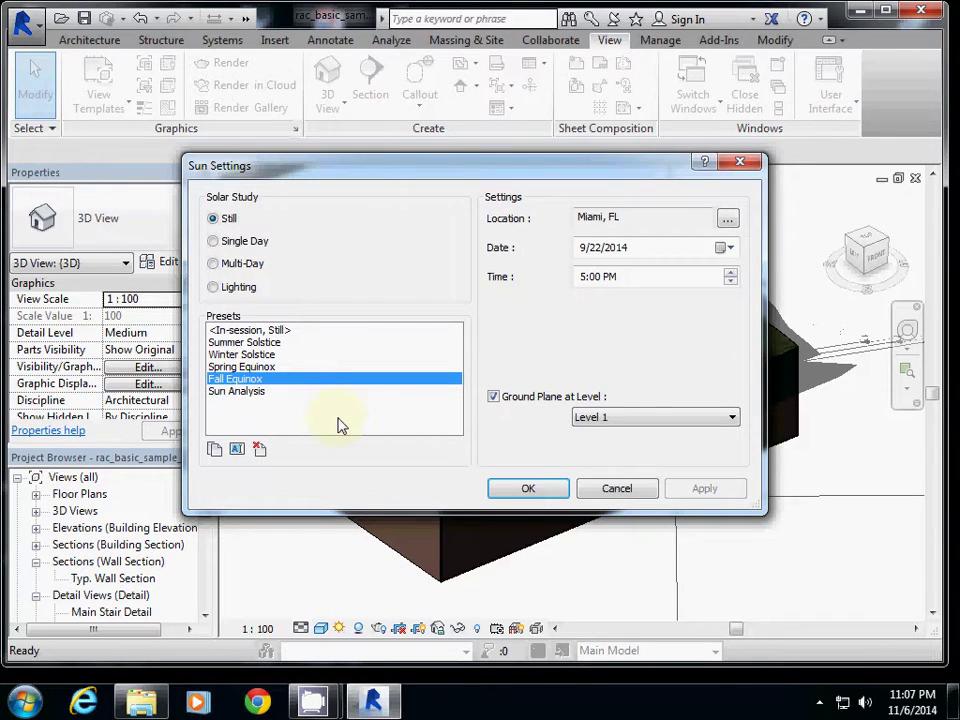
pyautogui.click(597, 494)
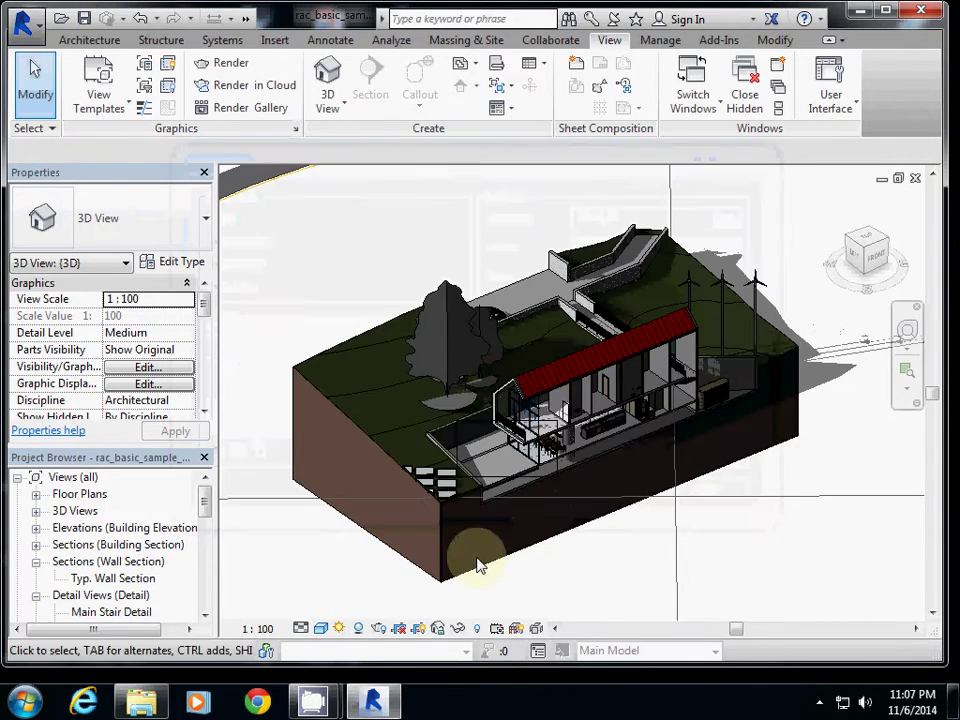
# Step: Render the entire view at Draft quality with the Region option turned off
pyautogui.click(379, 630)
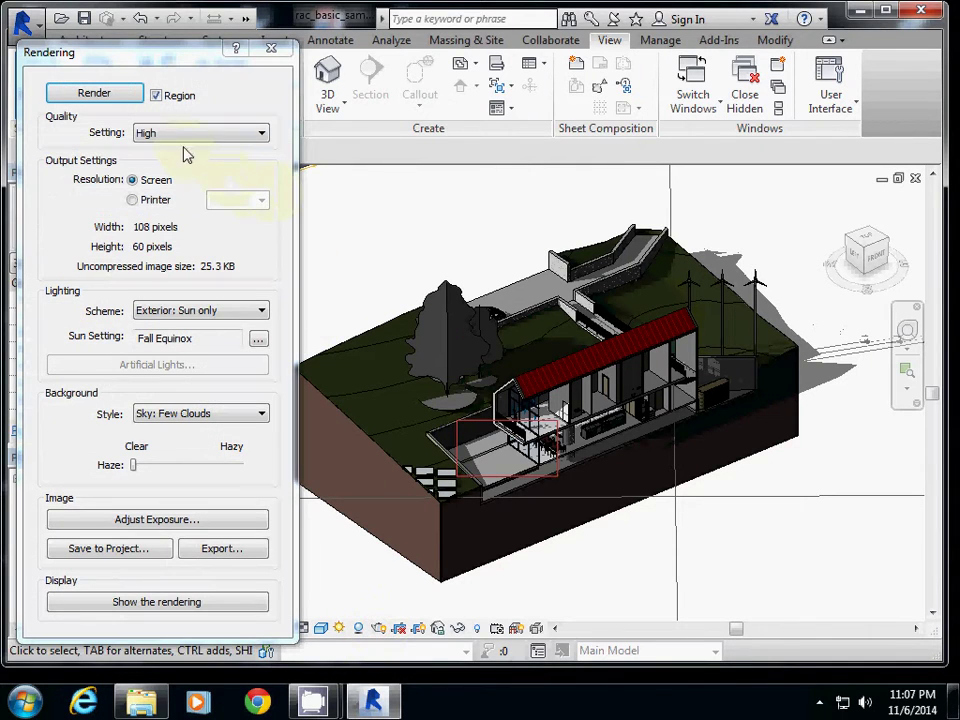
pyautogui.click(178, 97)
pyautogui.click(176, 133)
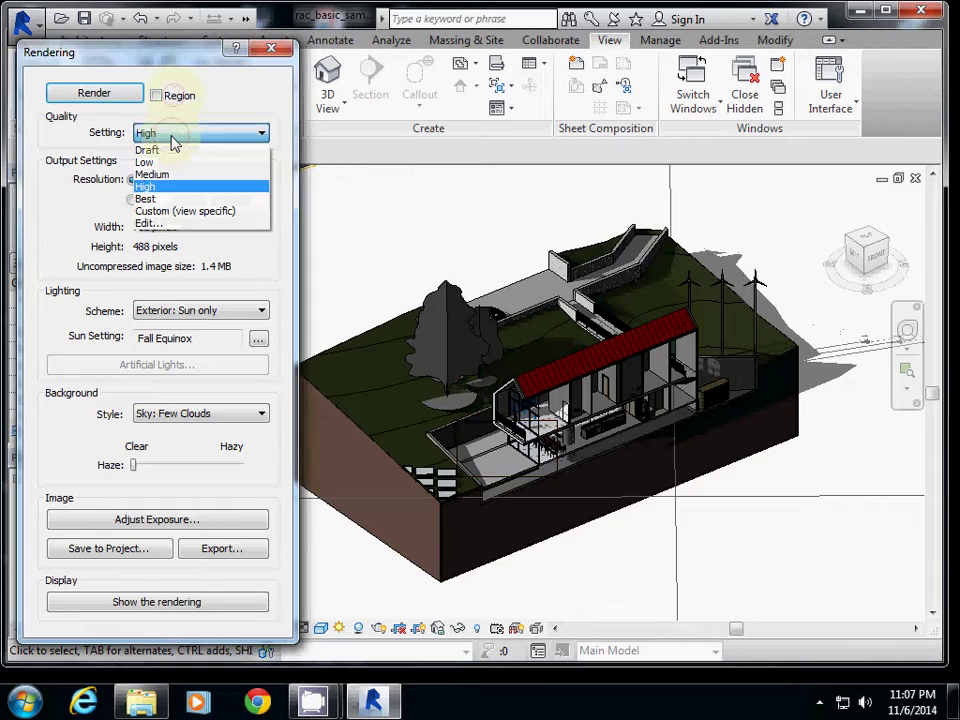
pyautogui.click(175, 150)
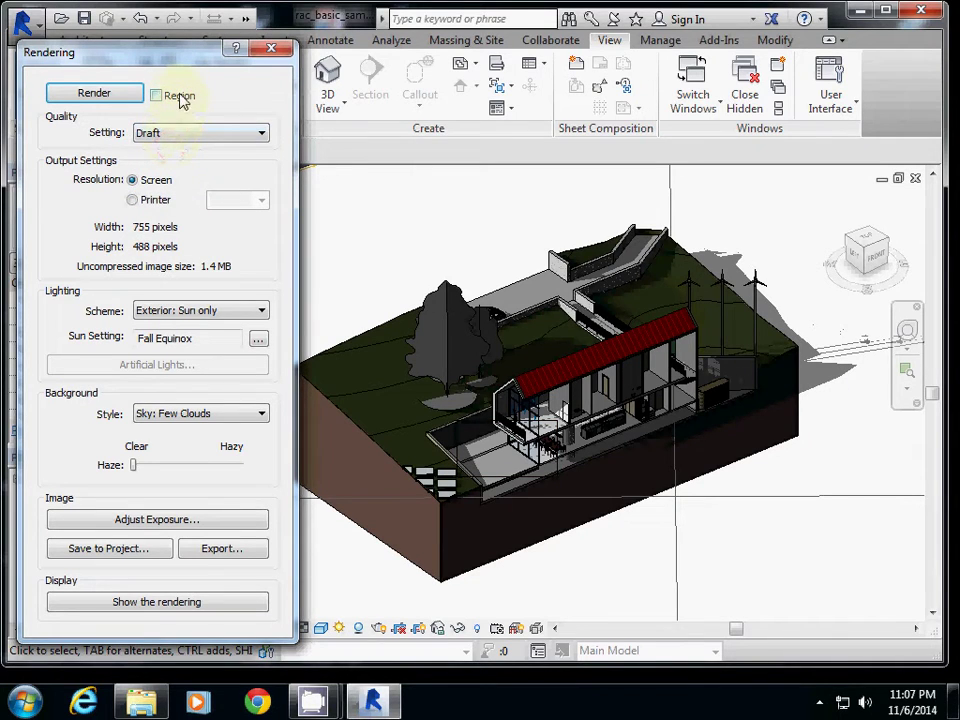
pyautogui.click(96, 94)
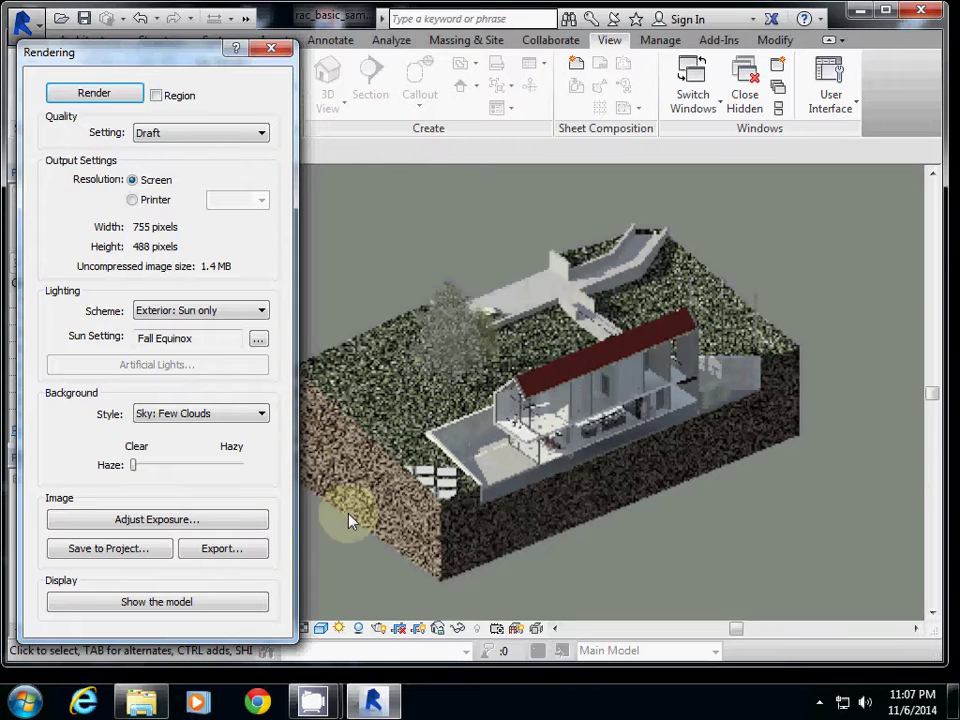
# Step: In Exposure Control, apply Exposure Value 12.7, Highlights 0.38 and Mid Tones 1.32
pyautogui.click(180, 520)
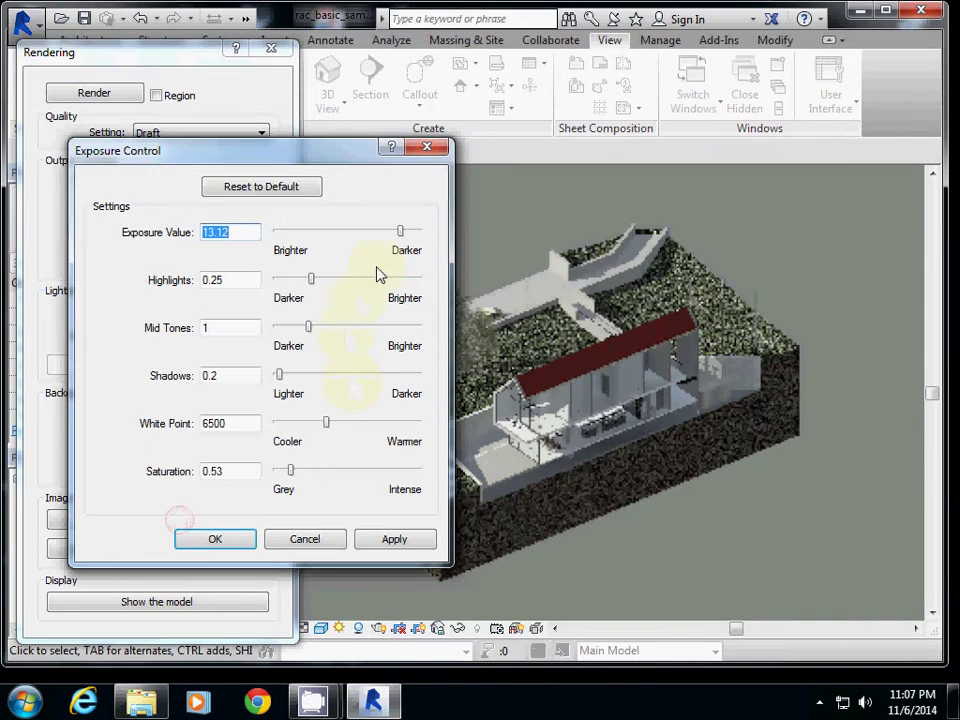
pyautogui.moveTo(399, 238); pyautogui.dragTo(387, 240)
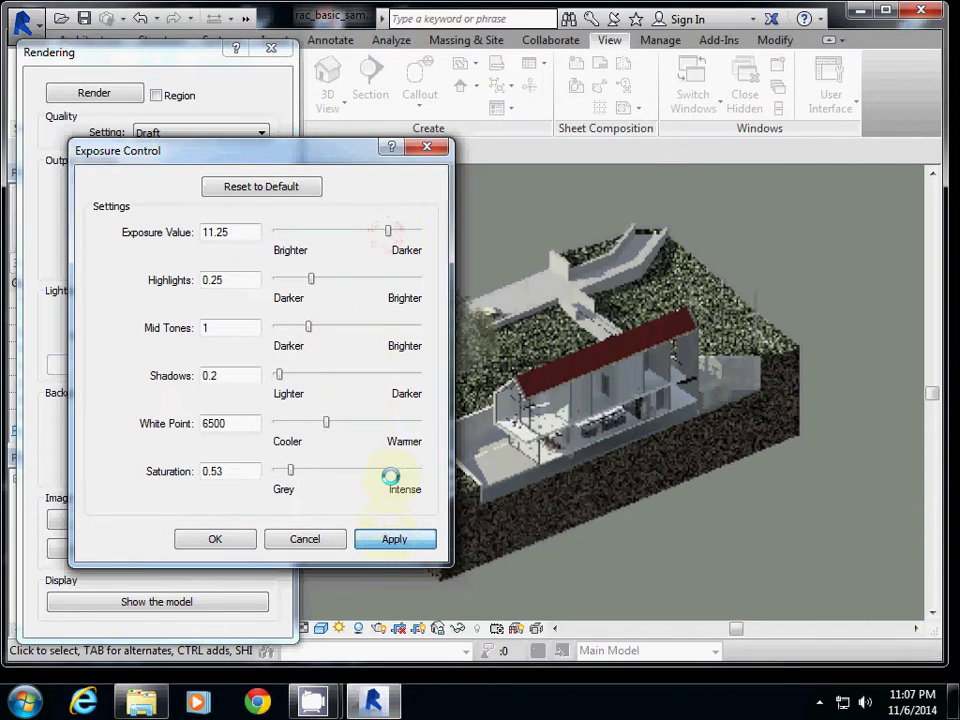
pyautogui.click(393, 538)
pyautogui.moveTo(312, 287); pyautogui.dragTo(333, 288)
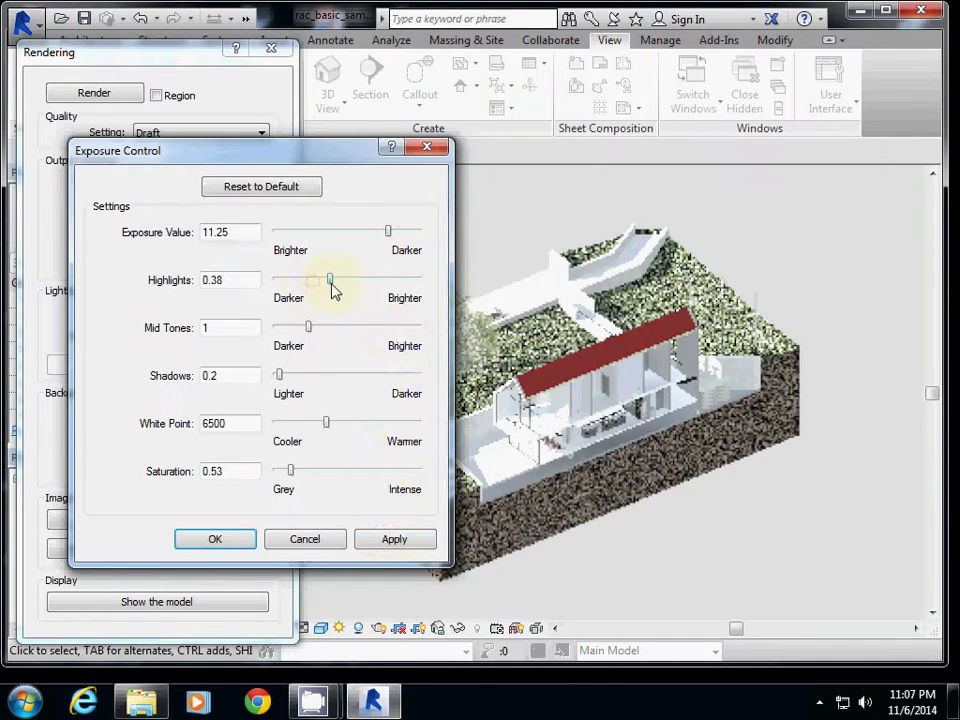
pyautogui.click(403, 535)
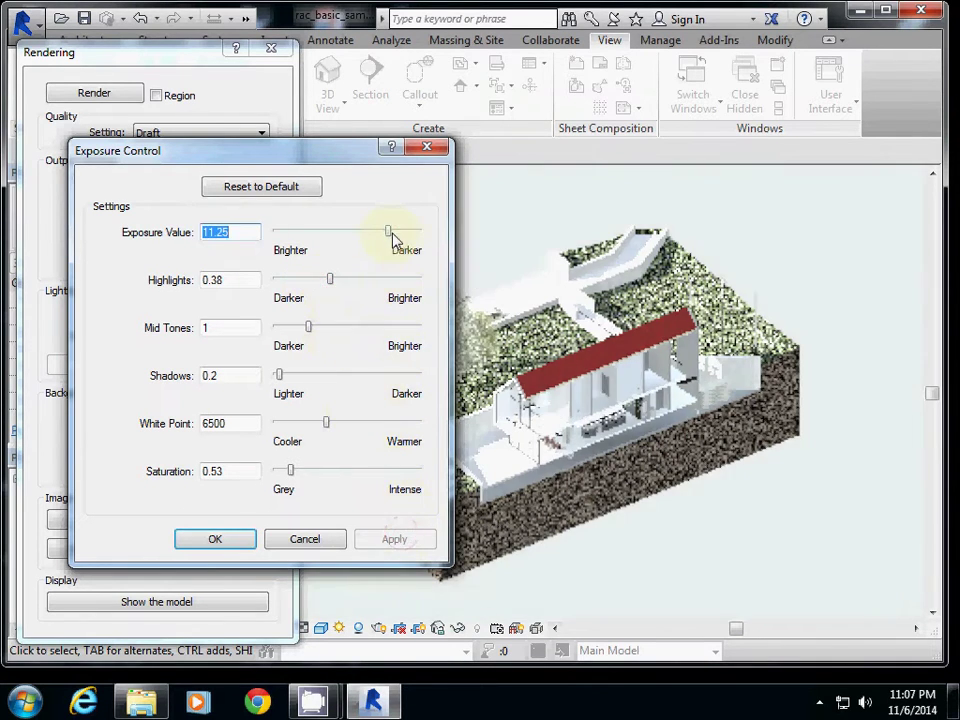
pyautogui.moveTo(392, 236); pyautogui.dragTo(397, 238)
pyautogui.click(390, 535)
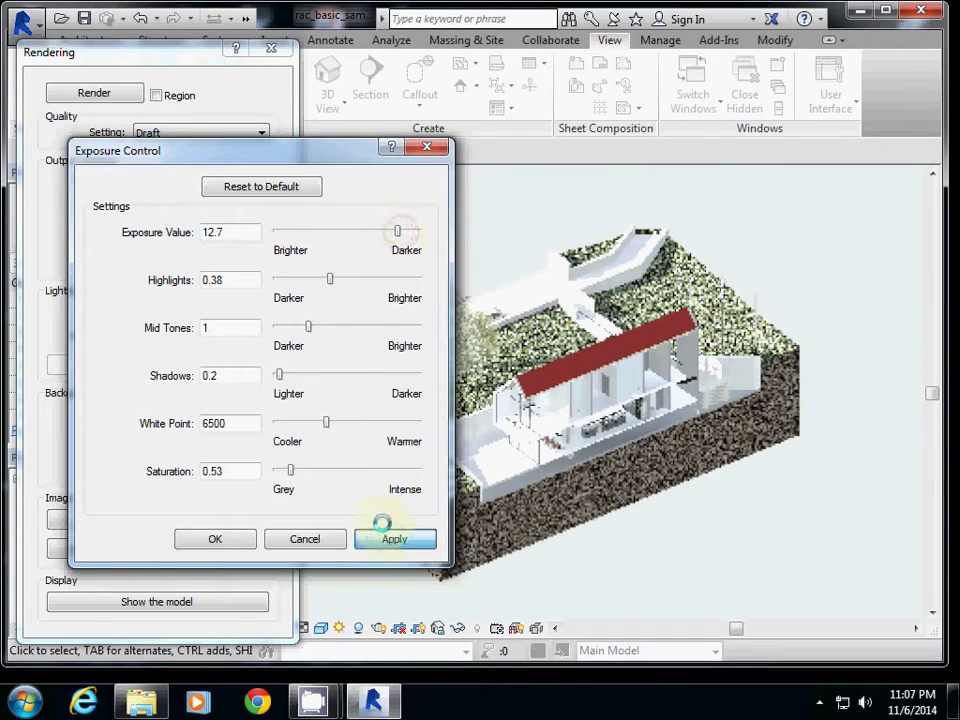
pyautogui.moveTo(312, 333)
pyautogui.mouseDown()
pyautogui.moveTo(341, 328)
pyautogui.moveTo(320, 330)
pyautogui.mouseUp()
pyautogui.click(394, 538)
pyautogui.click(372, 538)
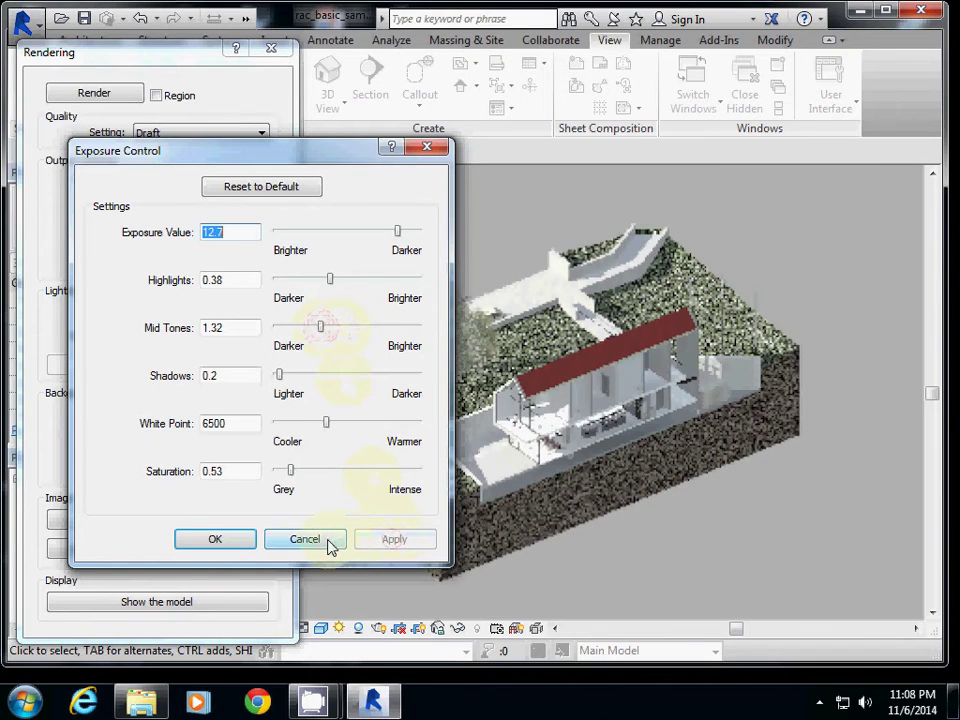
# Step: Keep the exposure and save the render to the project as 'section rendering 0001'
pyautogui.click(215, 540)
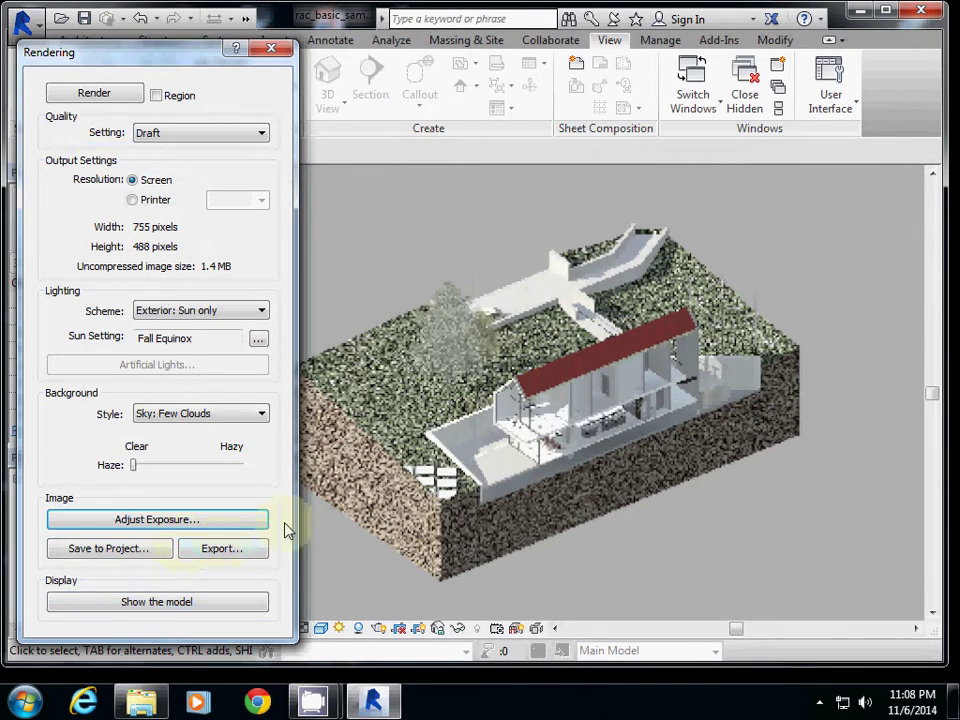
pyautogui.click(110, 548)
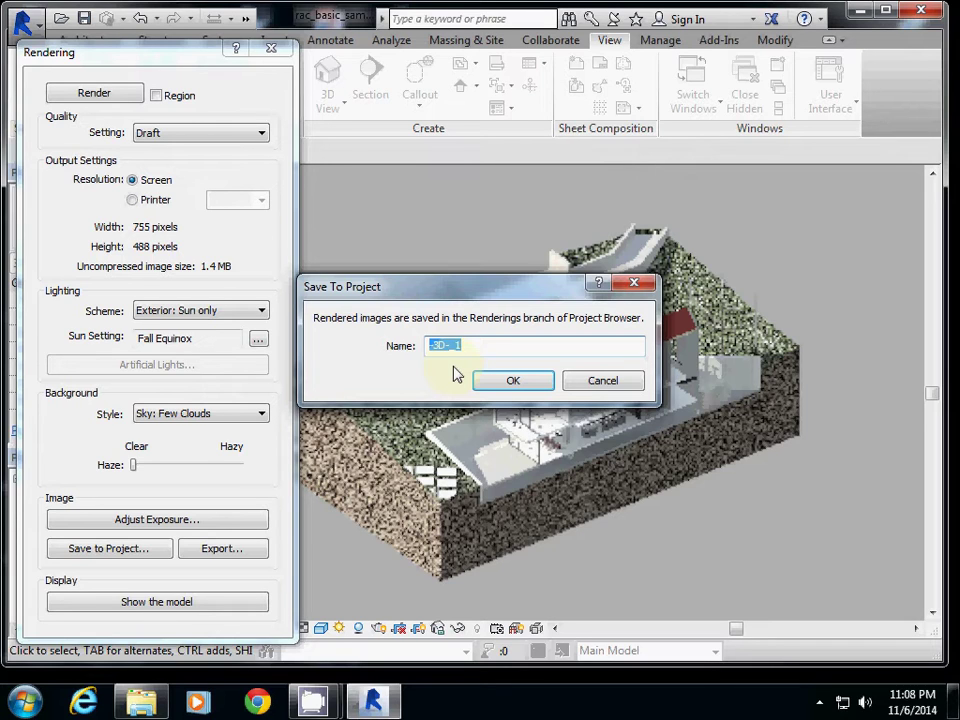
pyautogui.write('section rendering 0001')
pyautogui.press('BackSpace')
pyautogui.press('BackSpace')
pyautogui.write('1')
pyautogui.click(510, 381)
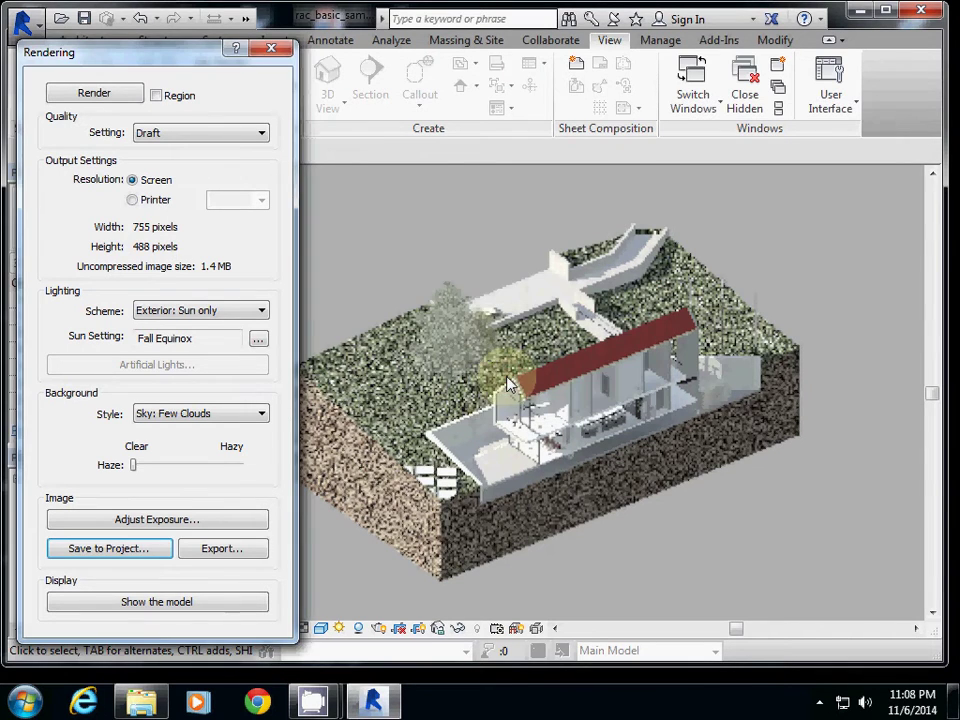
# Step: Export the render as a JPEG image named 'section fall'
pyautogui.click(221, 550)
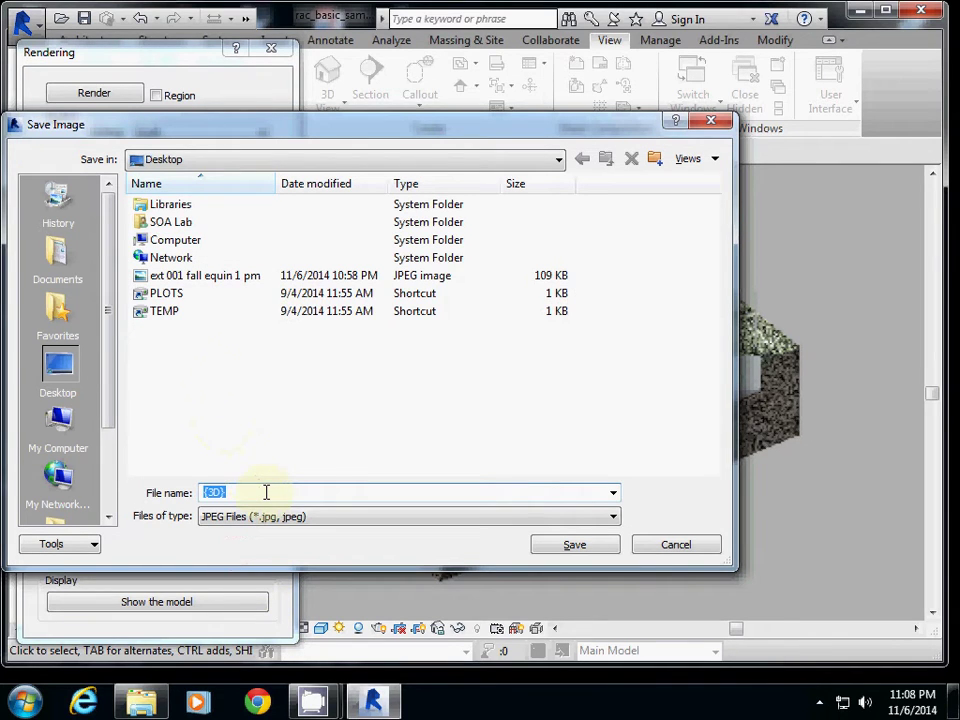
pyautogui.write('section ')
pyautogui.write('fall')
pyautogui.press('Return')
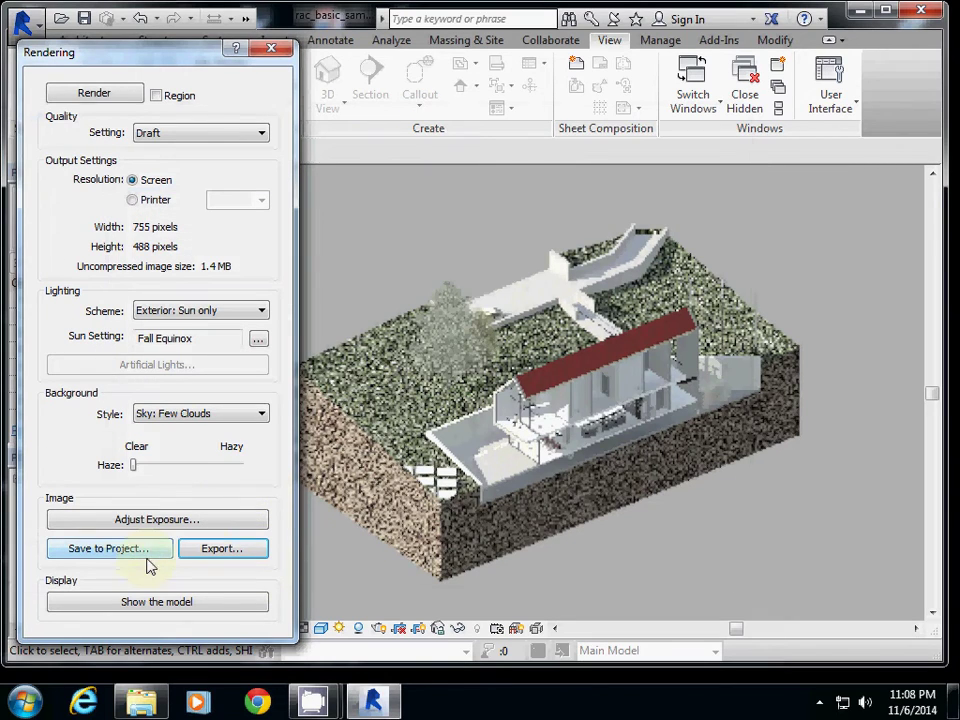